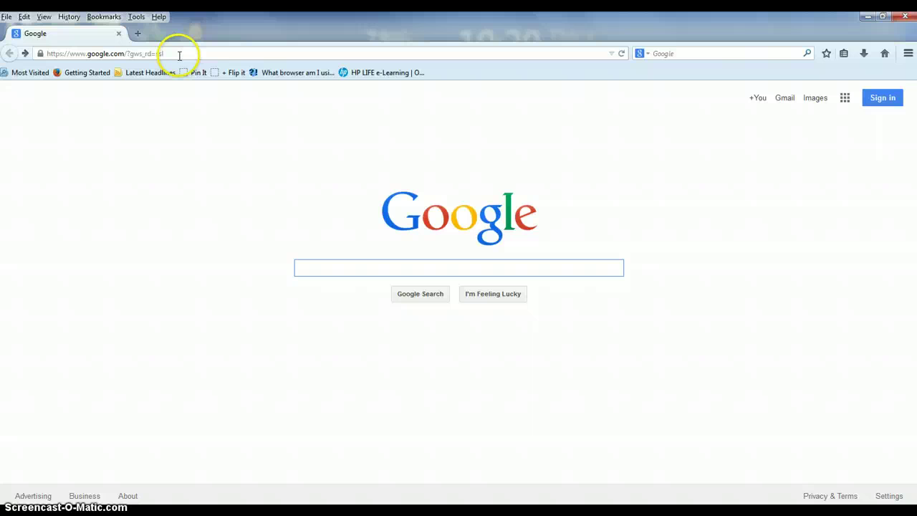
- Load the district's outlook.com/gcsnc.com address in Firefox from the address-bar suggestion
click(180, 56)
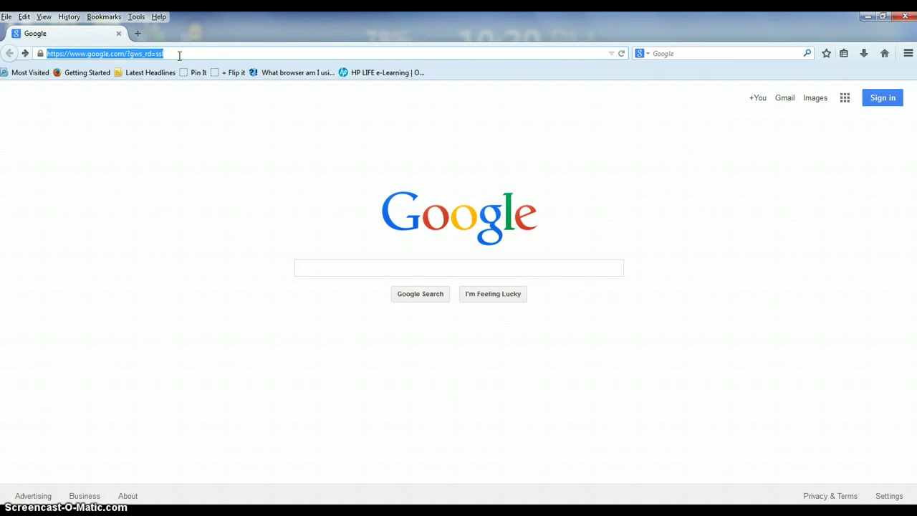
text(outlook.com/)
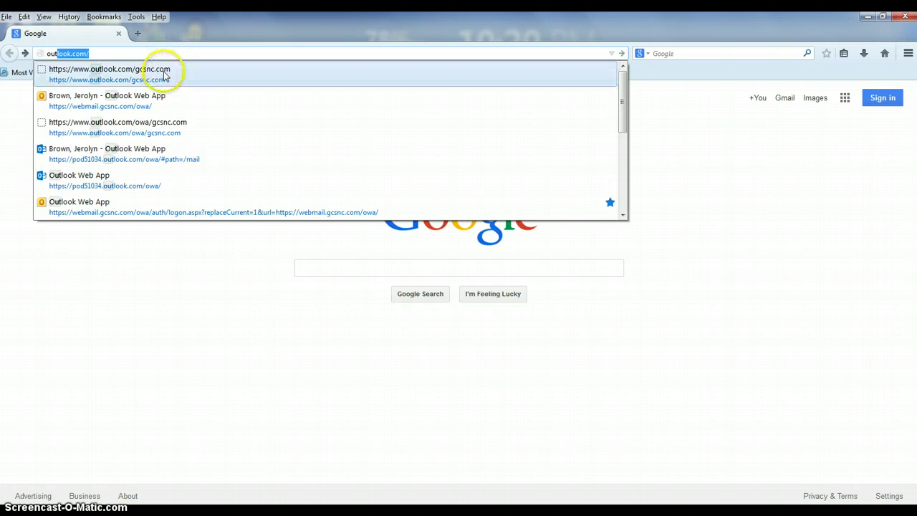
click(170, 64)
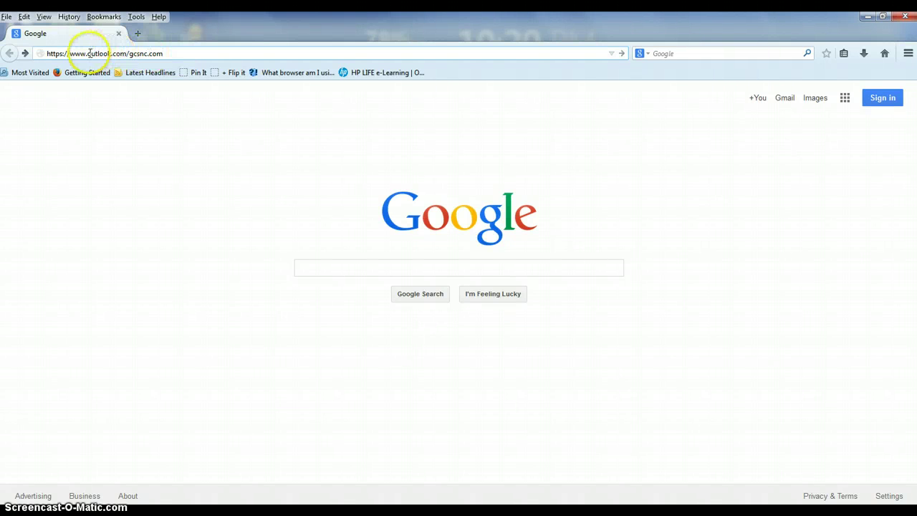
key(Return)
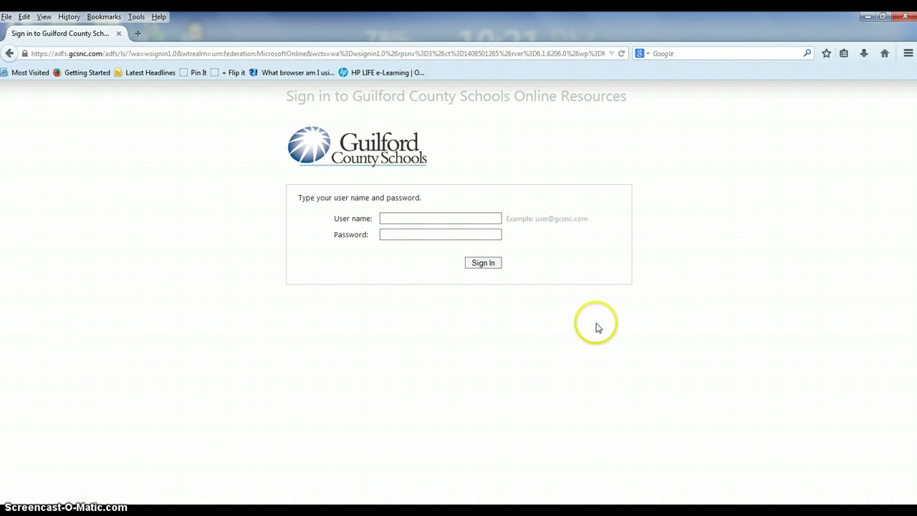
- Sign in using the saved school account from the user-name autocomplete list
click(444, 218)
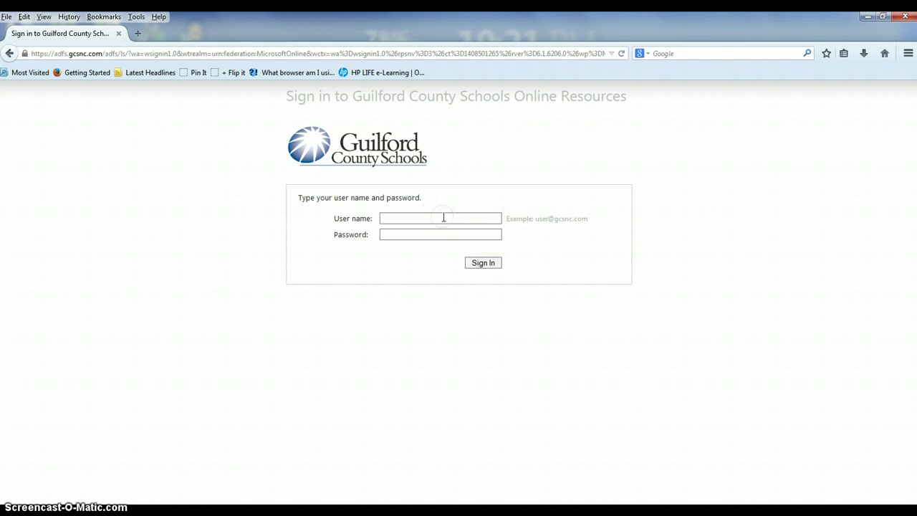
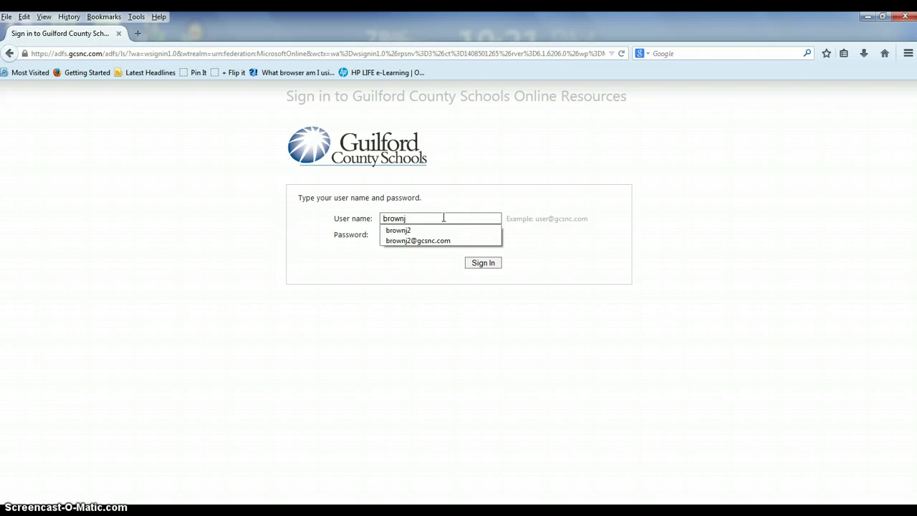
click(436, 230)
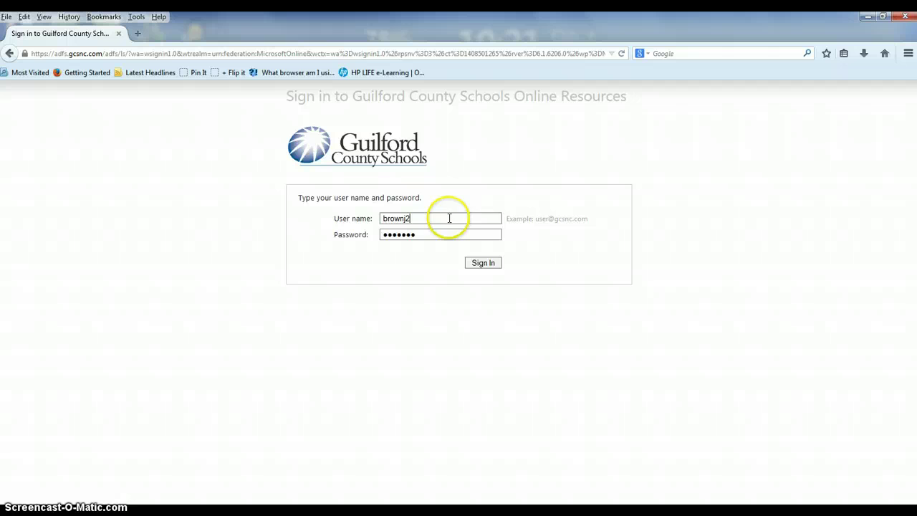
click(485, 265)
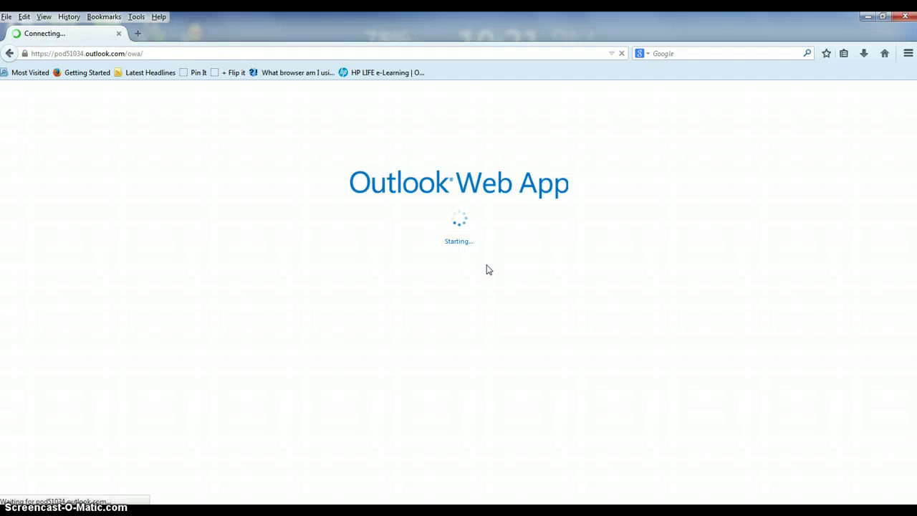
- Go to OneDrive from the Office 365 top bar once the mailbox loads
click(474, 240)
click(459, 147)
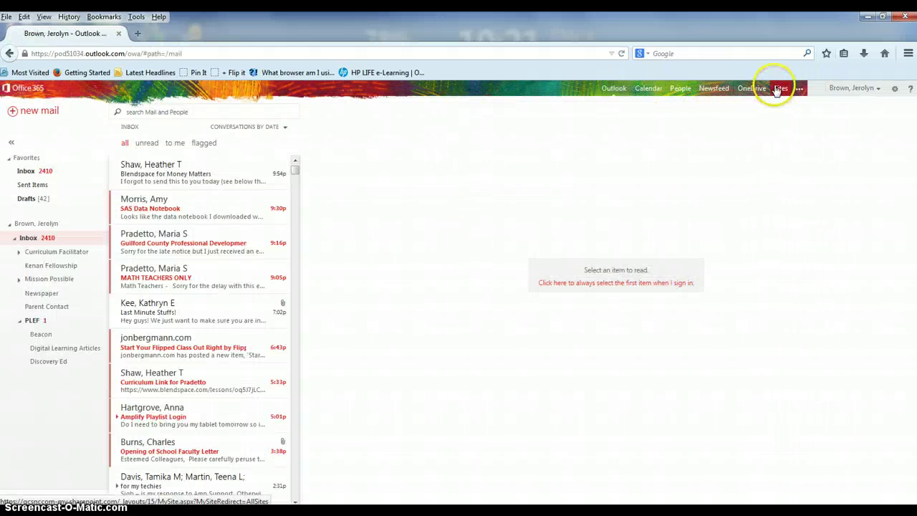
click(761, 94)
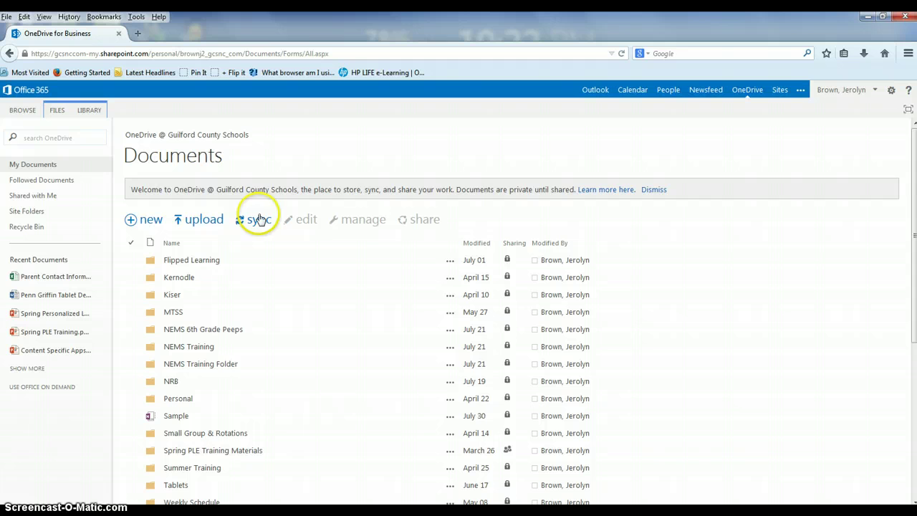
- Create a new Excel survey named 'Parent Contact Information 2' from the + new menu
click(144, 220)
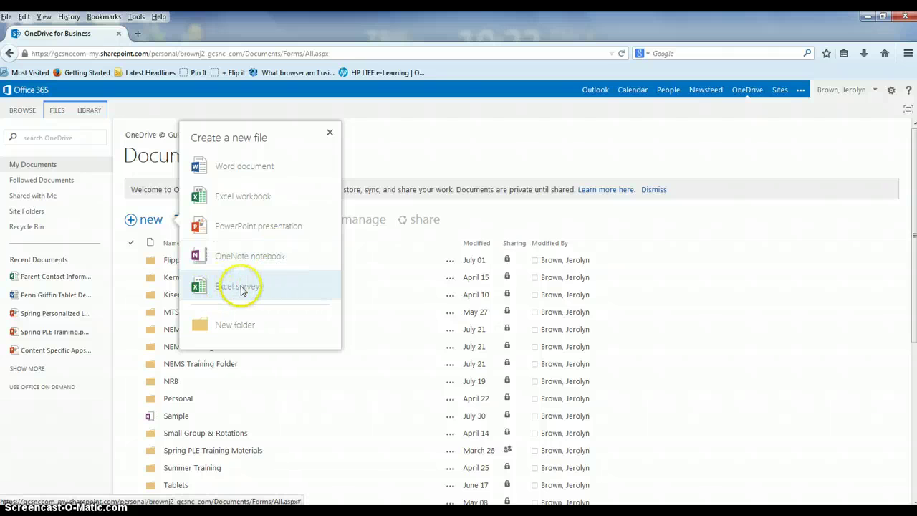
click(240, 290)
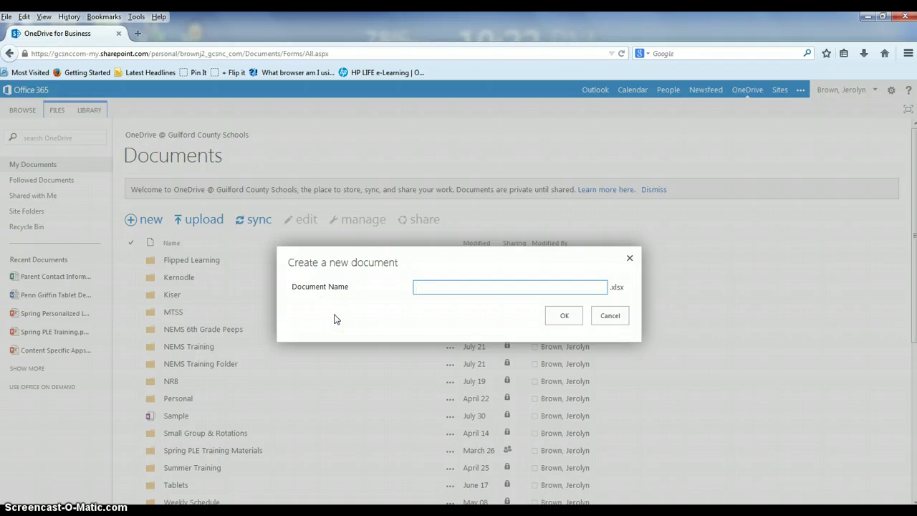
text(Parent Contact Information 2)
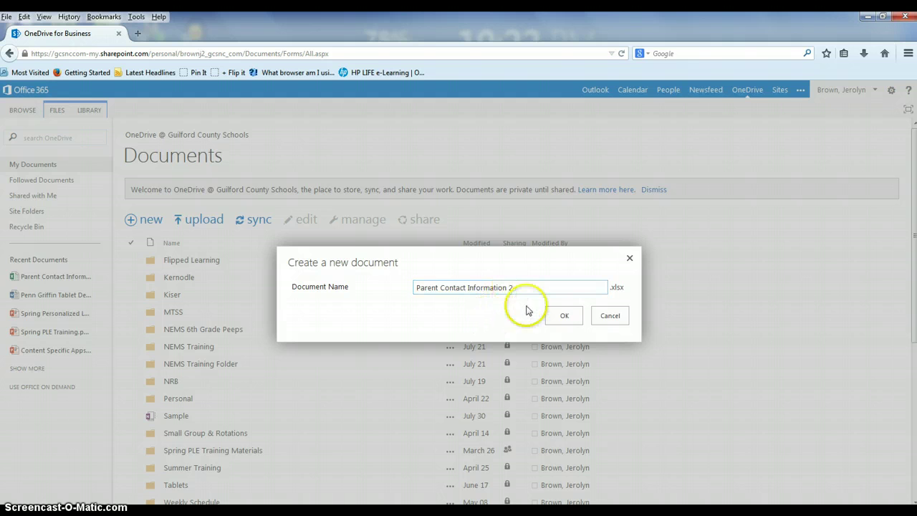
click(564, 320)
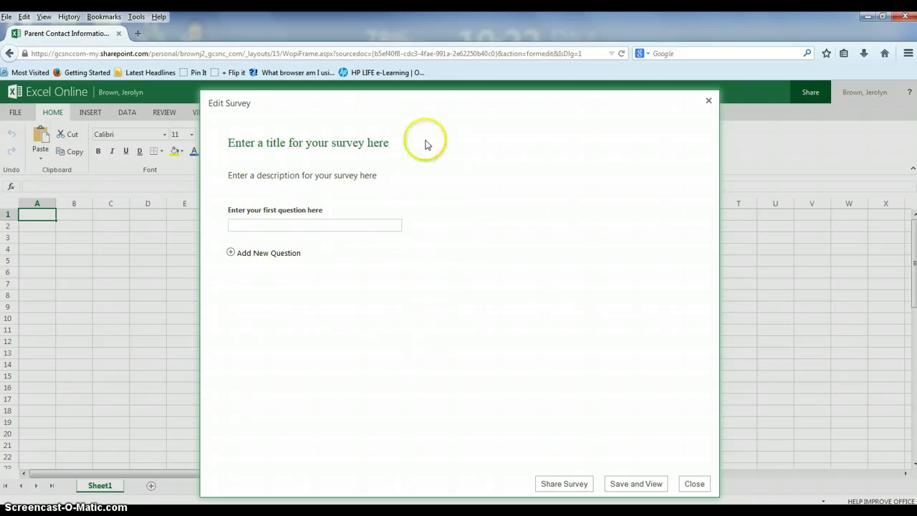
- Title the survey 'Parent Contact Survey'
click(362, 142)
text(Parent)
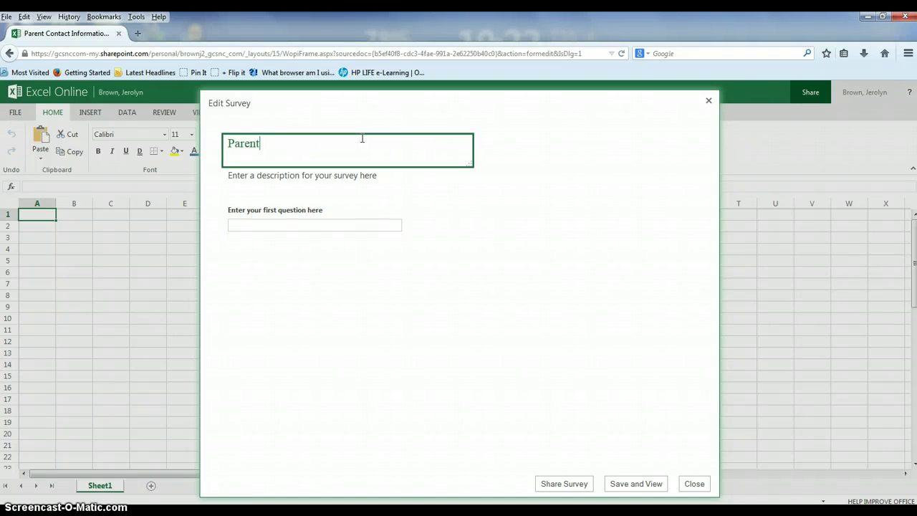
text( Contact Survey)
click(374, 174)
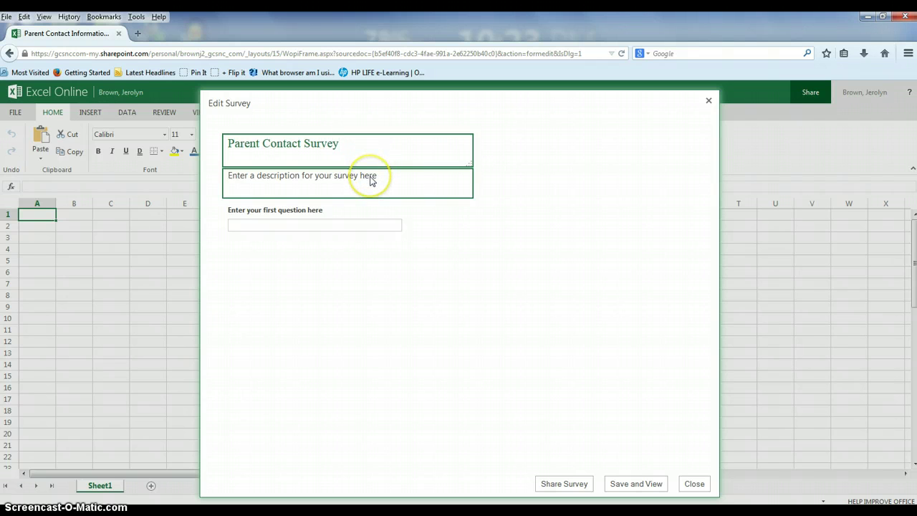
- Describe it as a secure and private way to collect information to stay in contact throughout
click(372, 179)
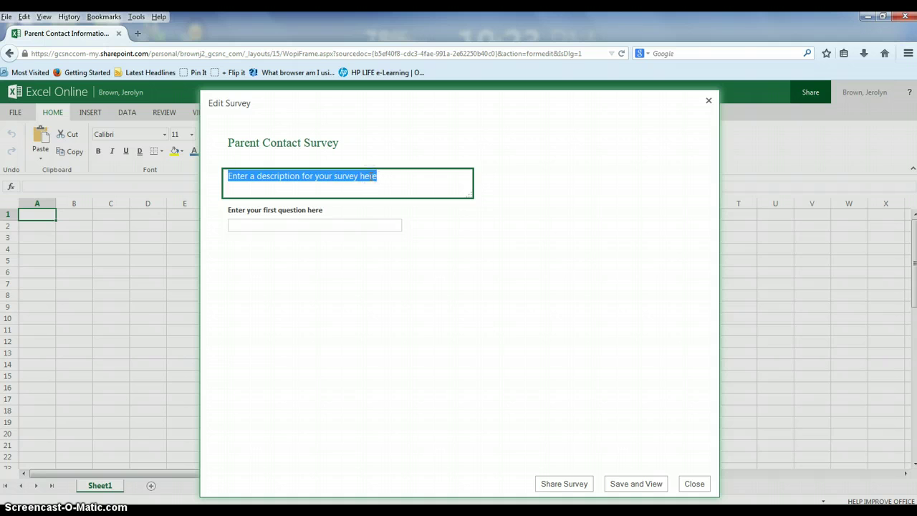
text(The)
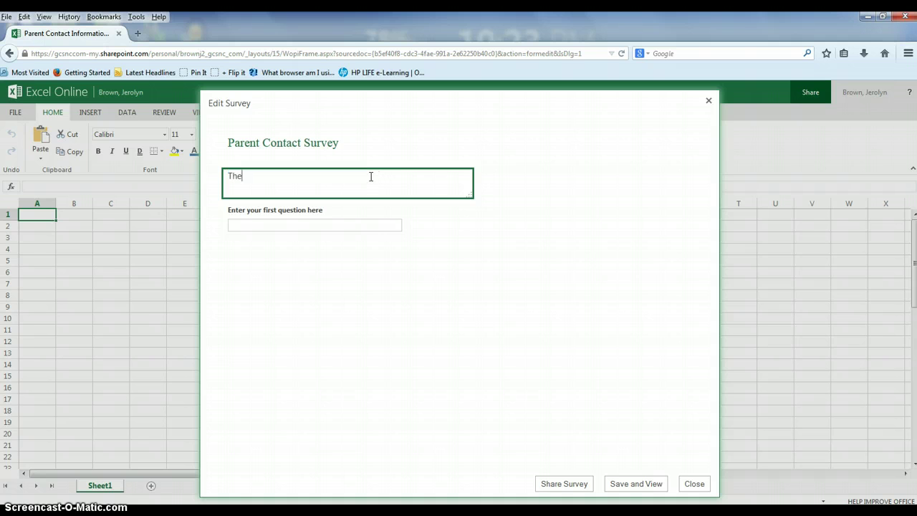
key(BackSpace)
text(is thi)
key(BackSpace)
key(BackSpace)
key(BackSpace)
text(is)
text( a secure and prive)
key(BackSpace)
text(ate)
text(way to co)
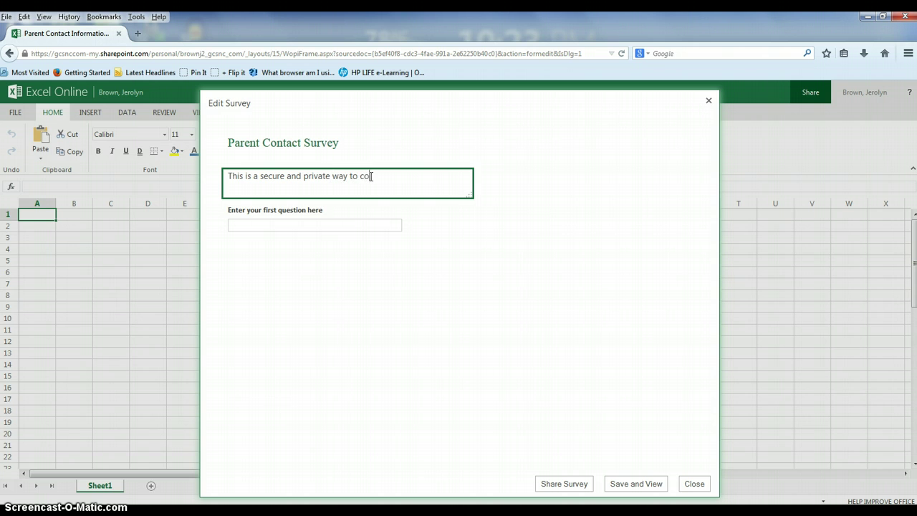
text(llect information to sta)
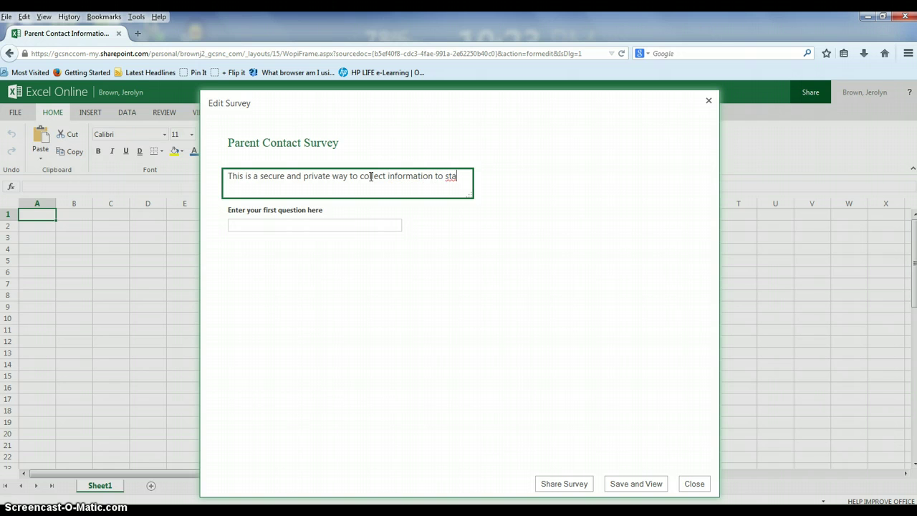
text(y in cona)
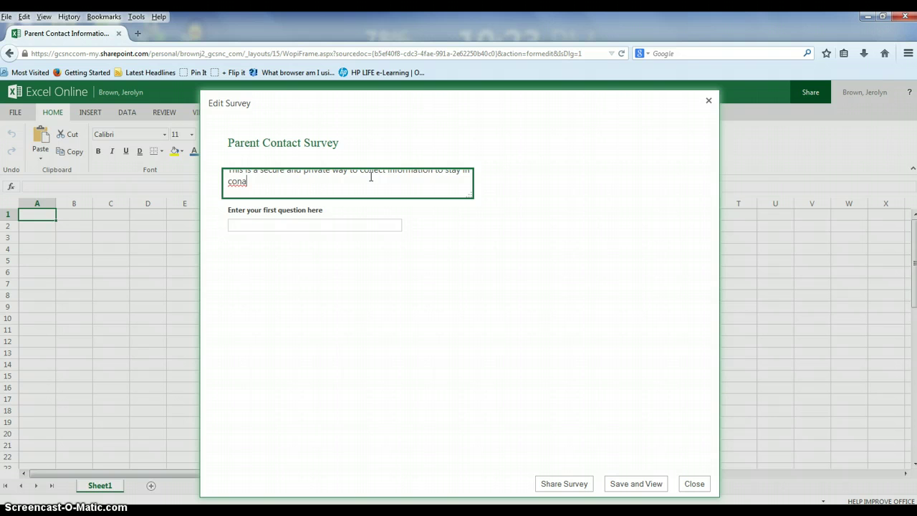
key(BackSpace)
text(tact with you throughout the year.)
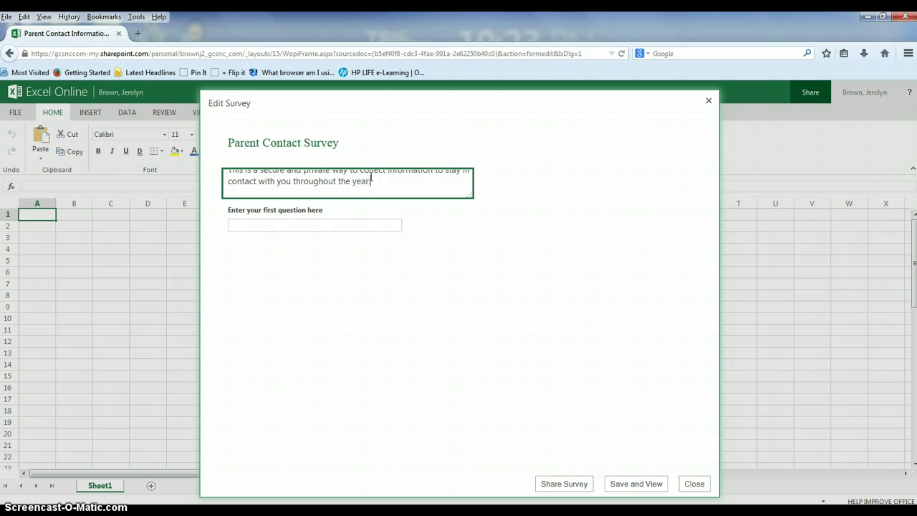
click(297, 226)
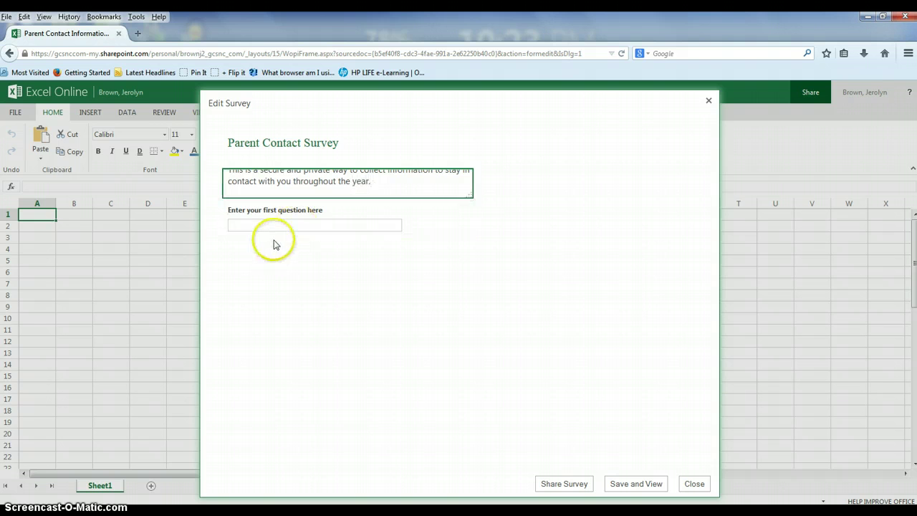
- Reword the first question to 'First Name and Last Name', keeping Text responses and marking it required
click(315, 232)
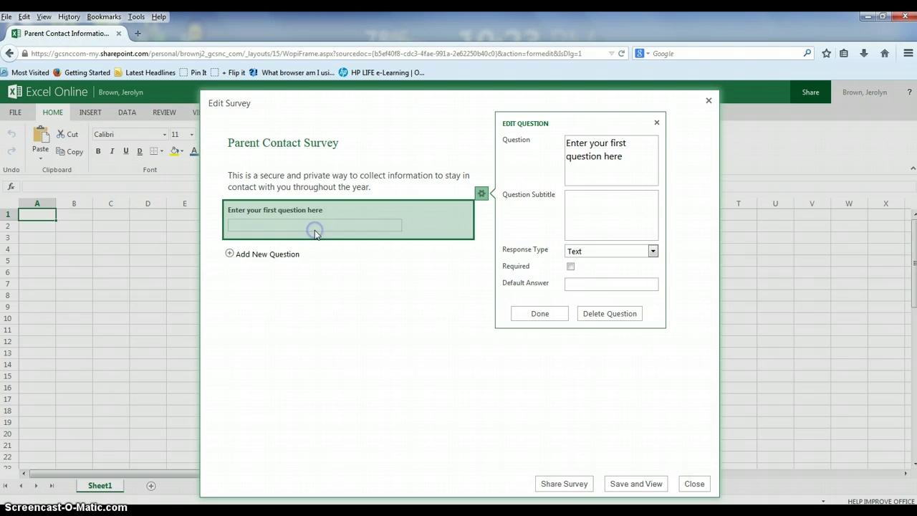
click(265, 225)
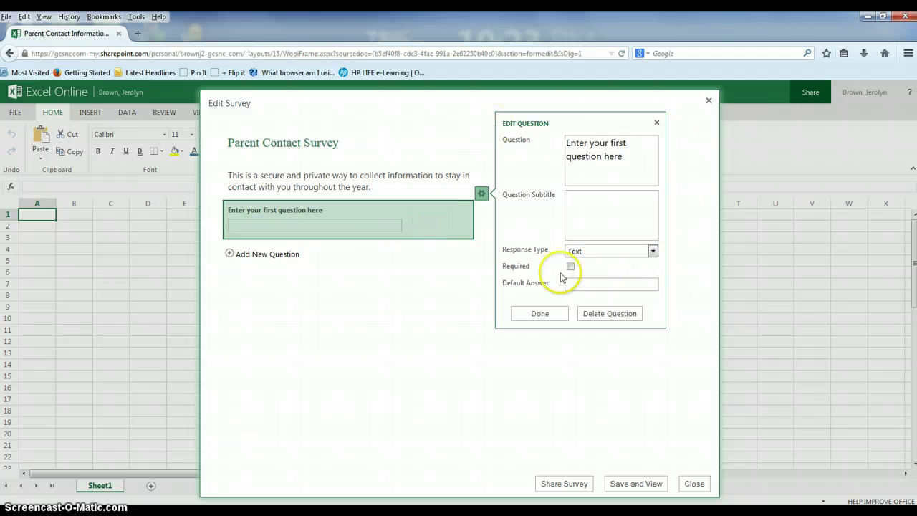
click(452, 372)
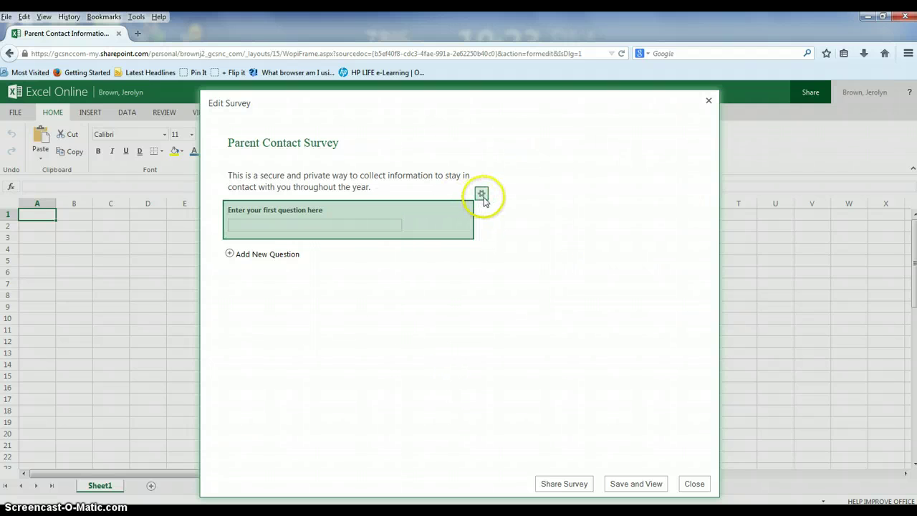
click(481, 194)
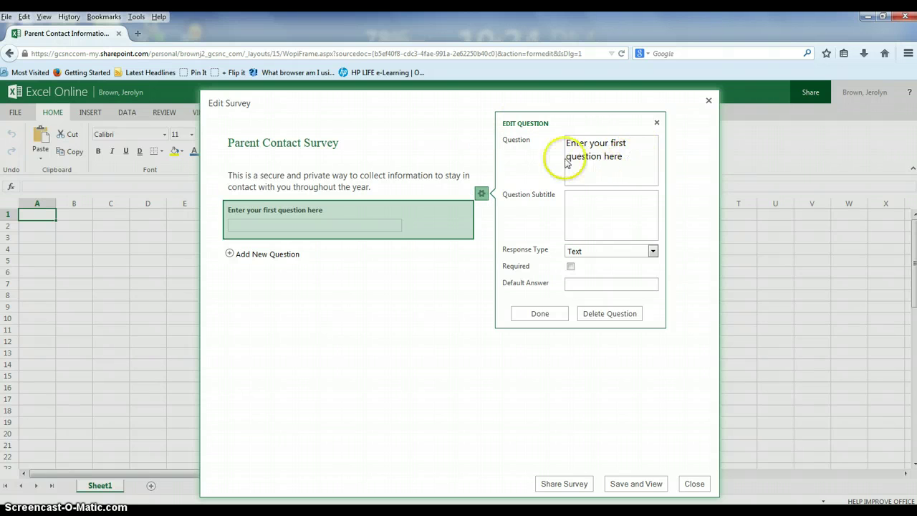
triple_click(618, 156)
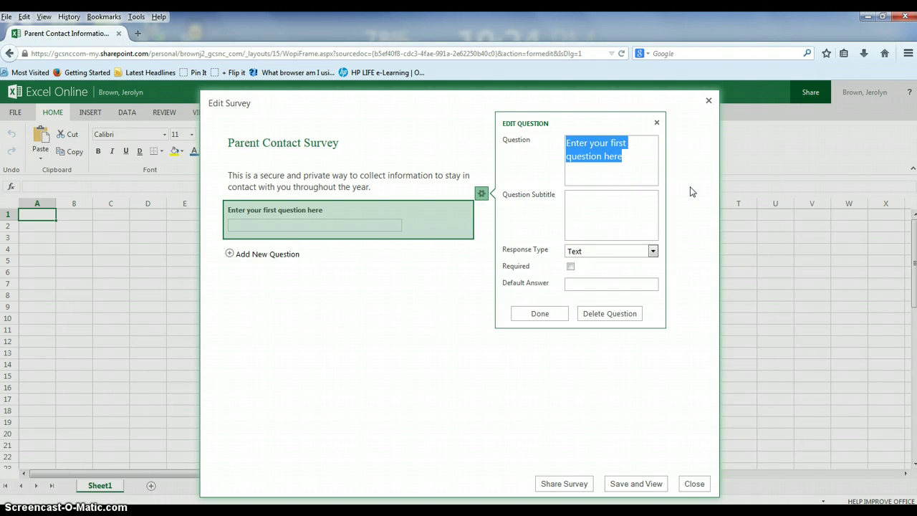
text(First)
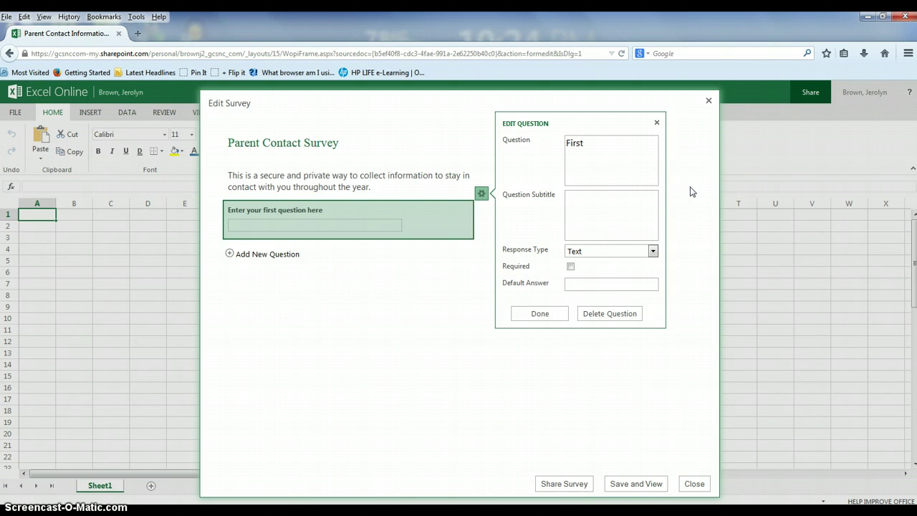
text( Name and Last Name)
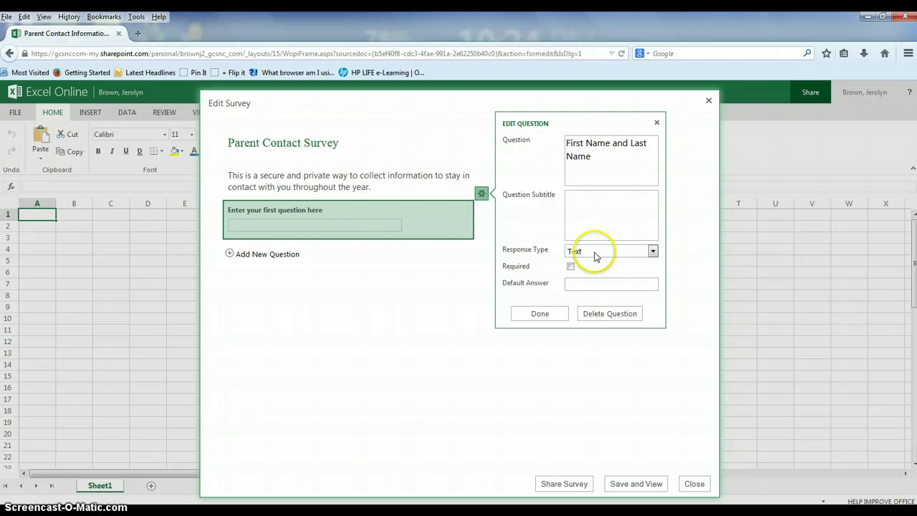
click(652, 252)
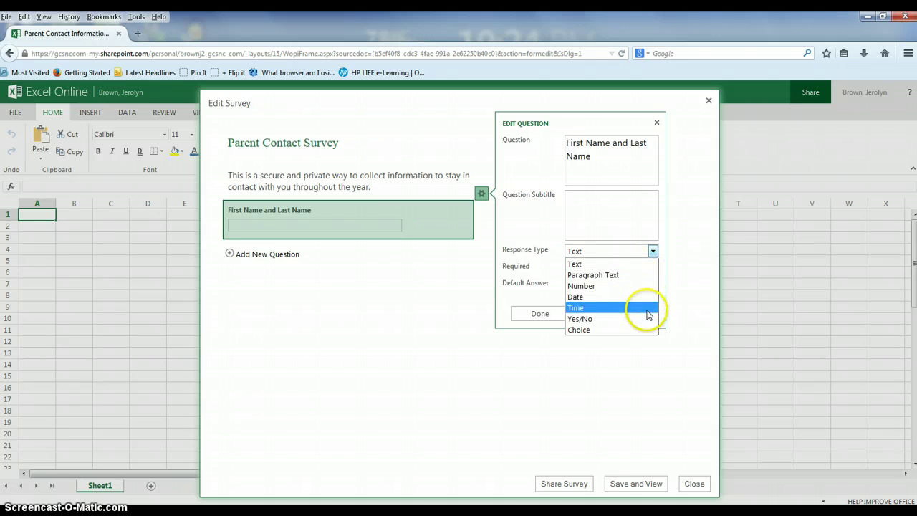
click(622, 265)
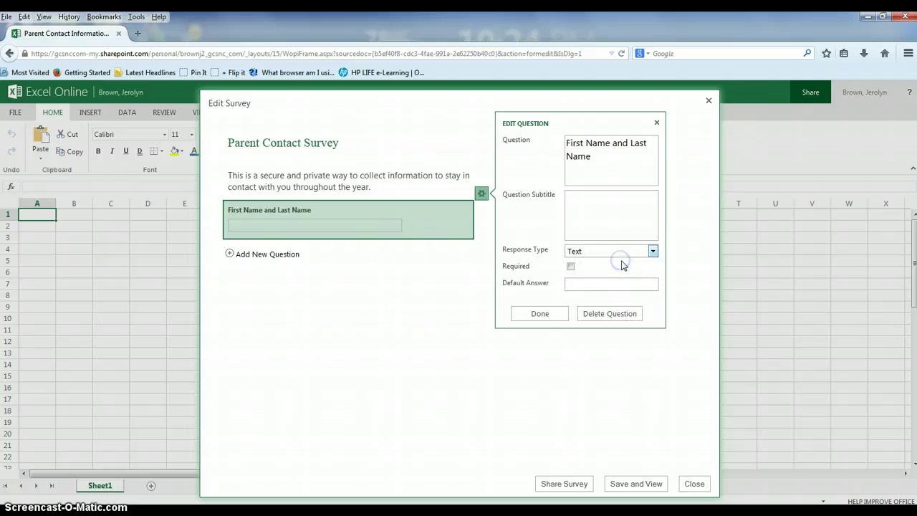
click(570, 267)
click(545, 320)
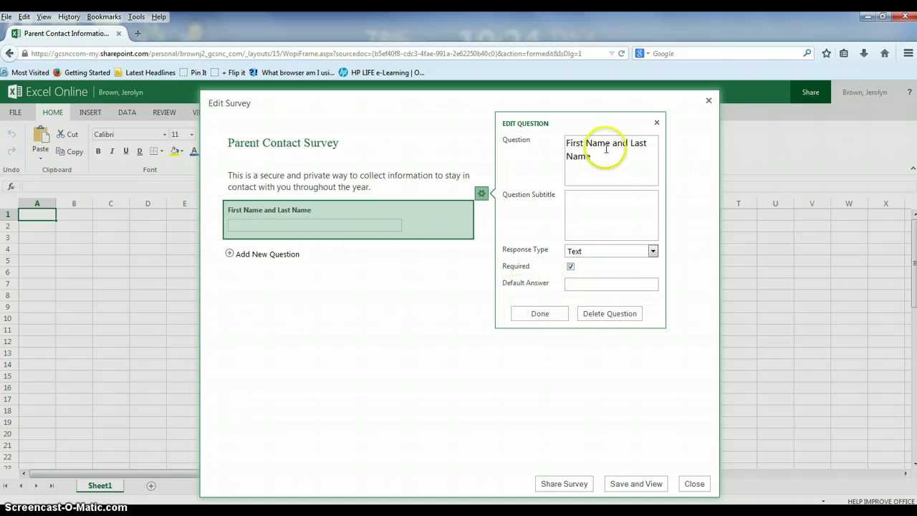
click(541, 318)
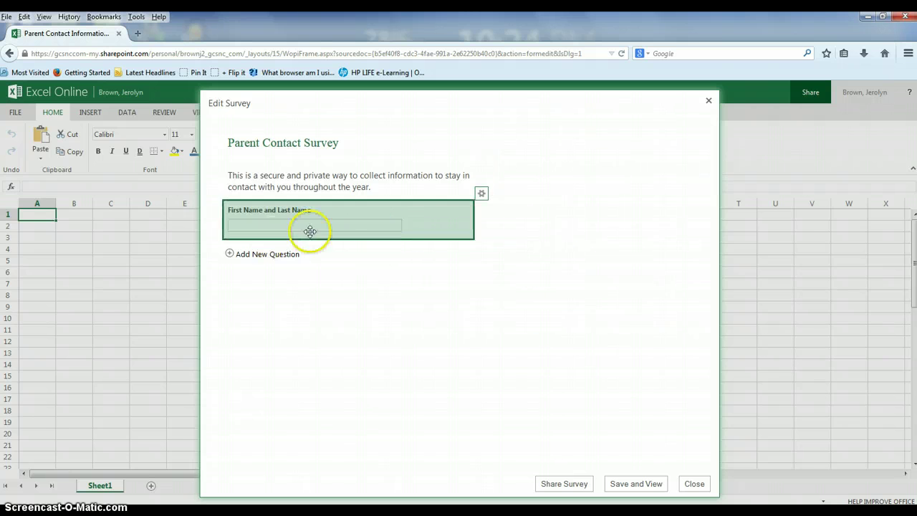
- Add a new question worded 'Your child's name' with Text responses, marked required
click(231, 255)
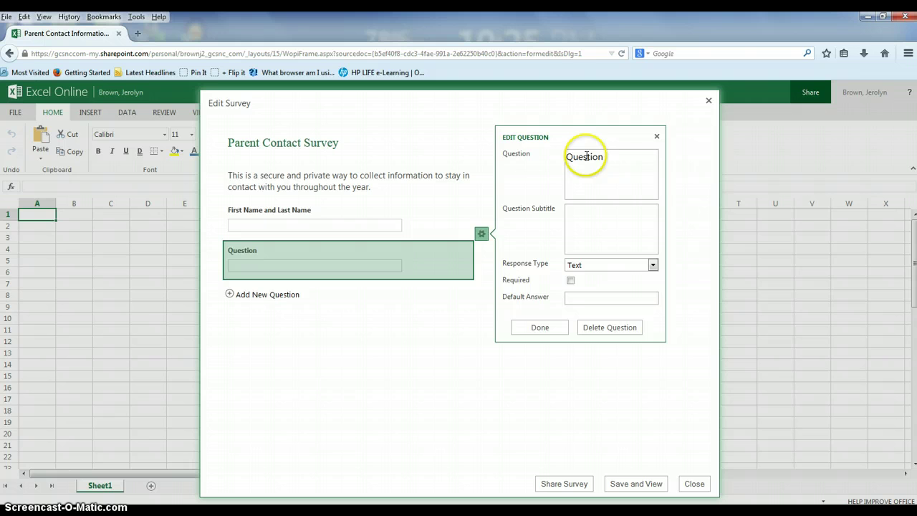
double_click(584, 157)
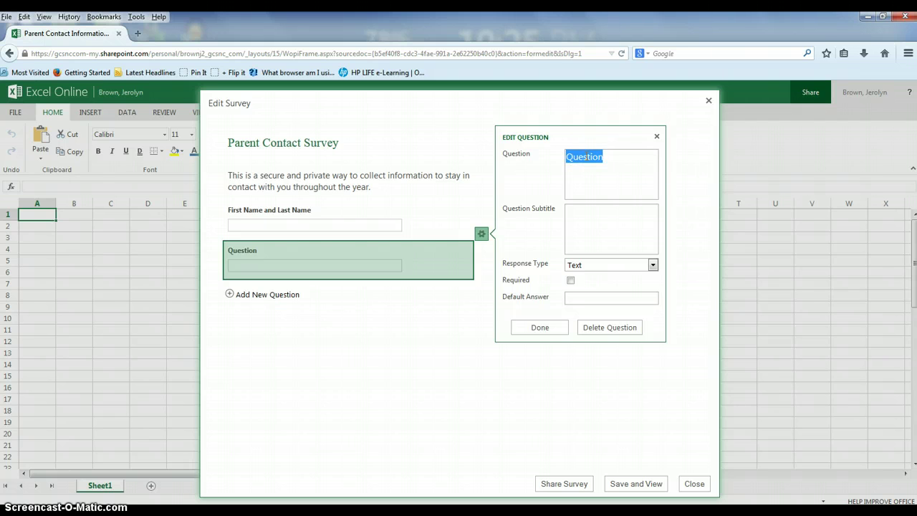
text(oour child)
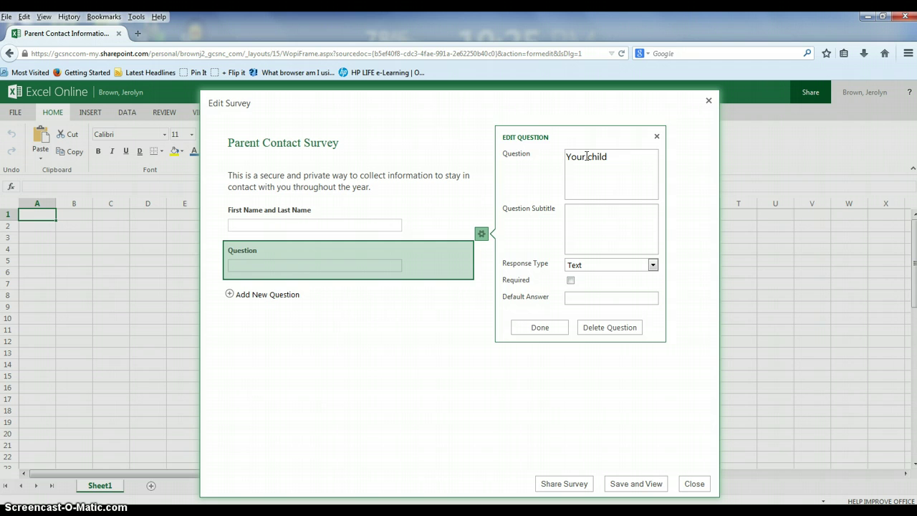
text('s ma)
text(nam)
text(e)
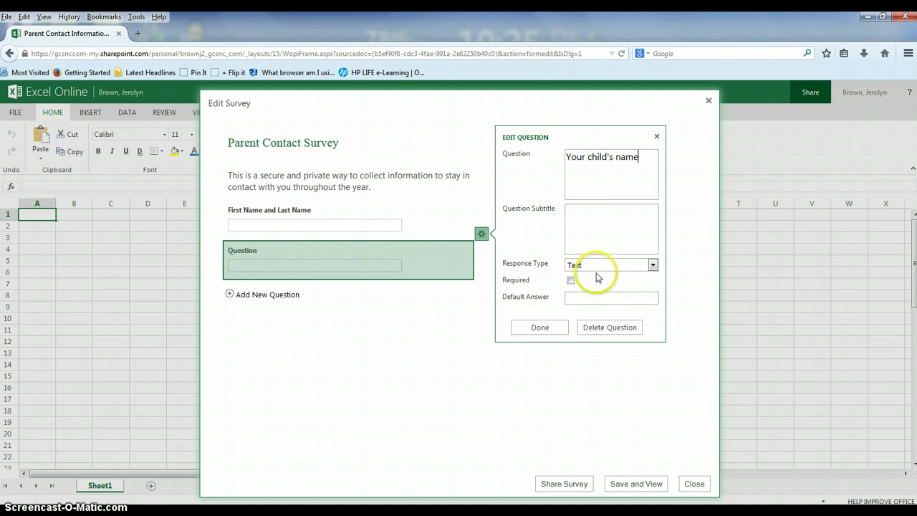
click(569, 281)
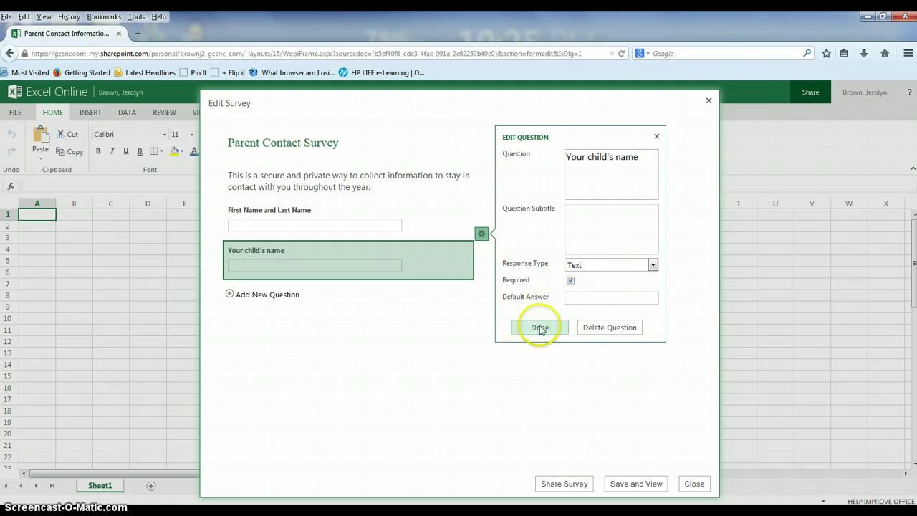
click(538, 328)
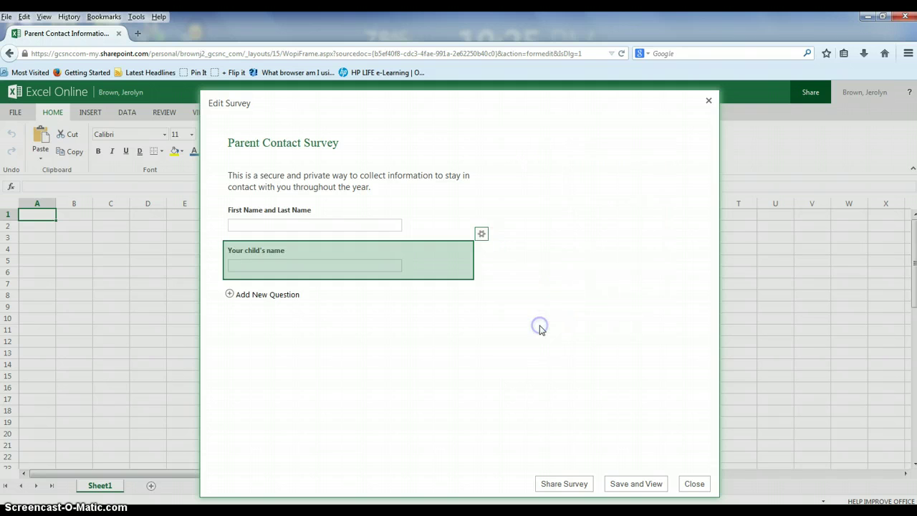
- Add a 'Phone number' question subtitled 'Please include type of contact (i.e. work, home, cell, etc.)'
click(286, 293)
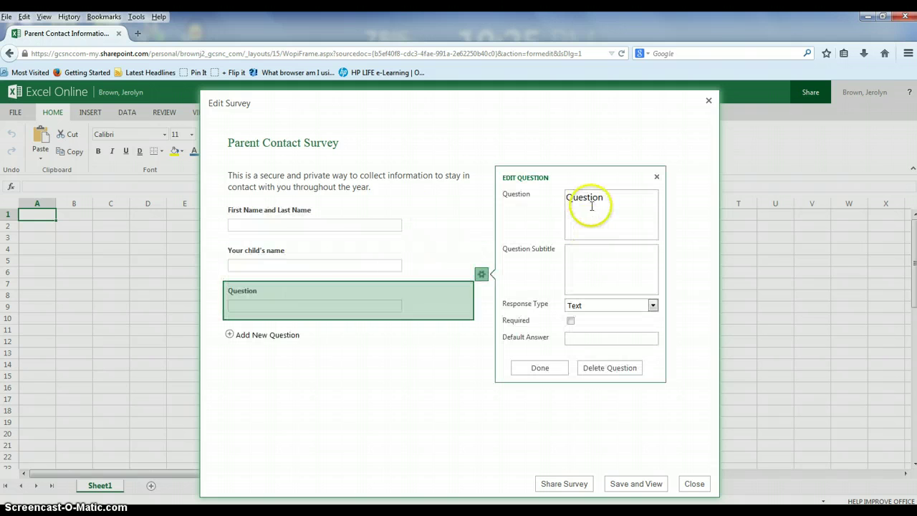
double_click(583, 205)
text(Phone number)
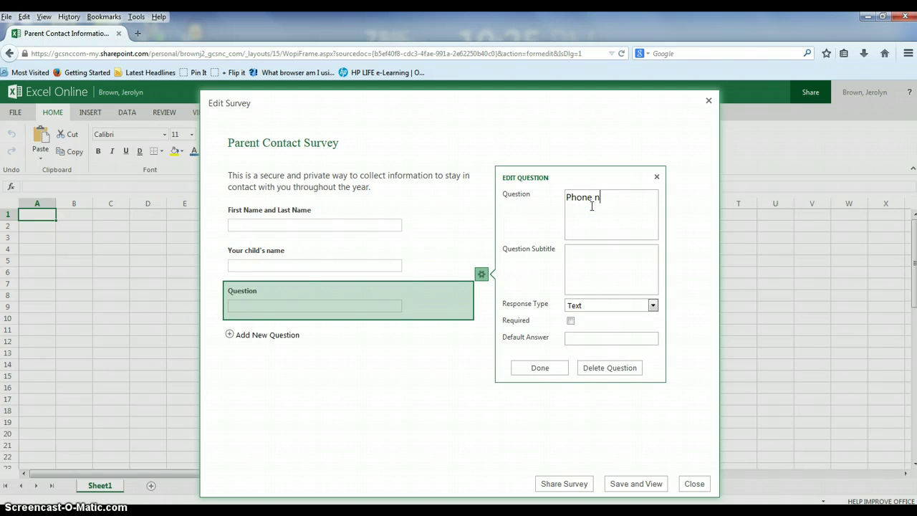
click(622, 261)
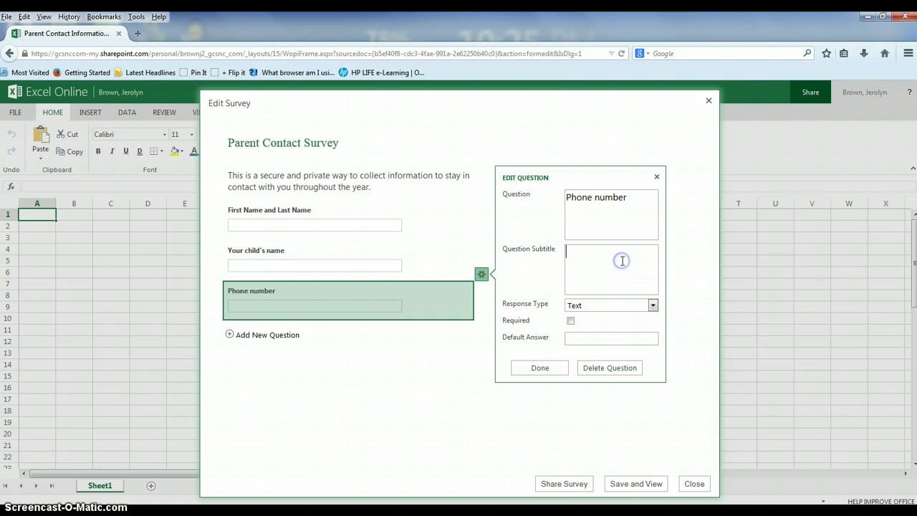
text(Primary contact number)
key(shift+Left)
key(shift+Left)
key(shift+Left)
key(shift+Left)
key(shift+Left)
key(shift+Left)
key(shift+Left)
key(shift+Left)
key(shift+Left)
key(shift+Left)
key(shift+Left)
key(shift+Left)
key(shift+Left)
key(shift+Left)
key(shift+Left)
key(shift+Left)
key(shift+Left)
key(shift+Left)
key(shift+Left)
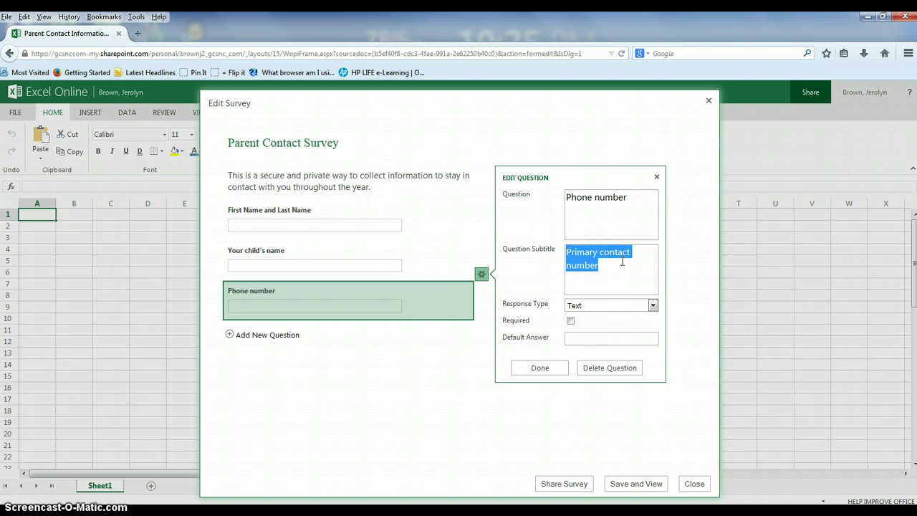
text(Please include)
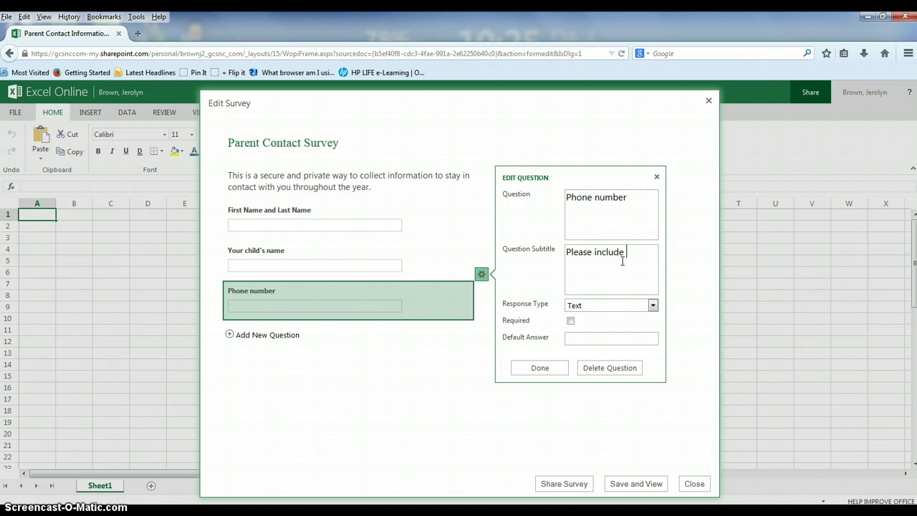
text(type of contact (i.e. work, h)
text(ome, cell, etc.))
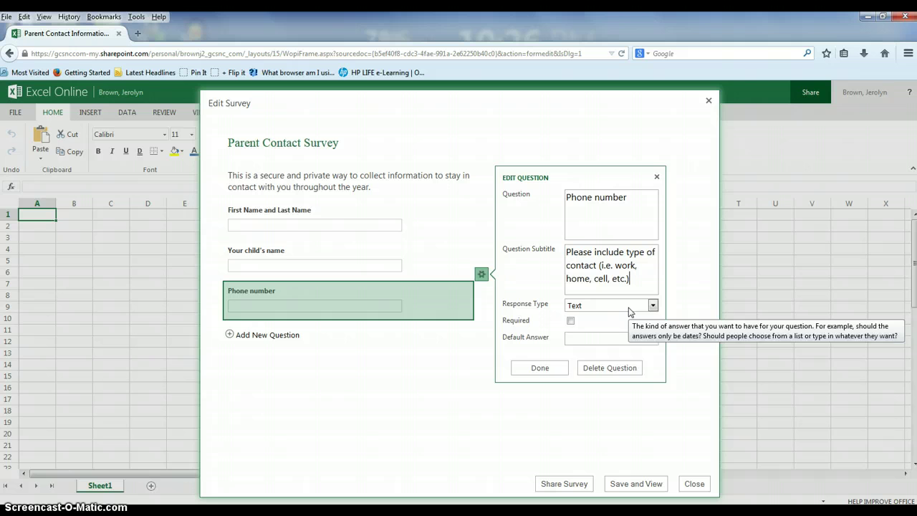
- Keep the phone question's answer type as Text and make it required
click(630, 307)
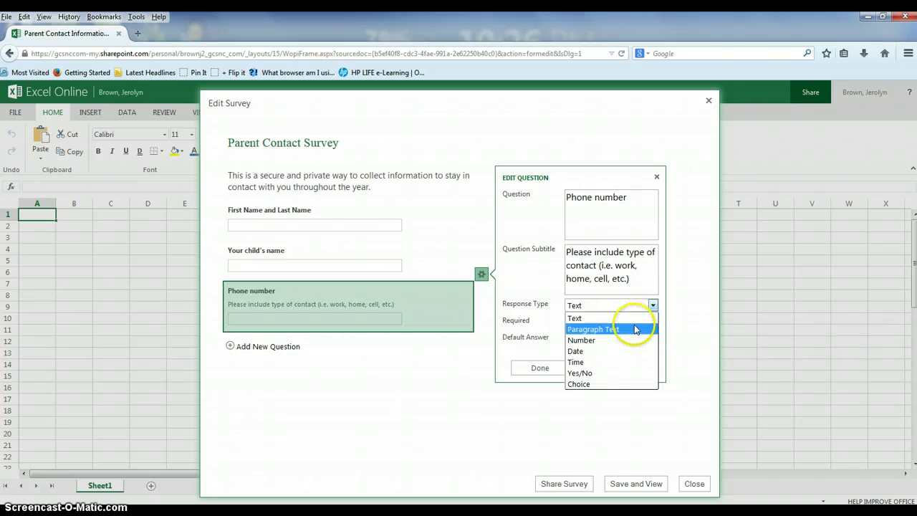
click(675, 331)
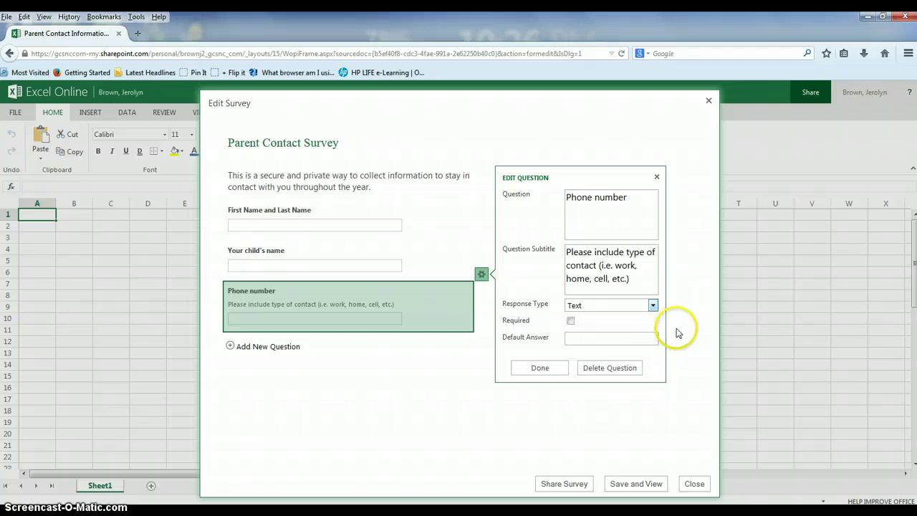
click(571, 322)
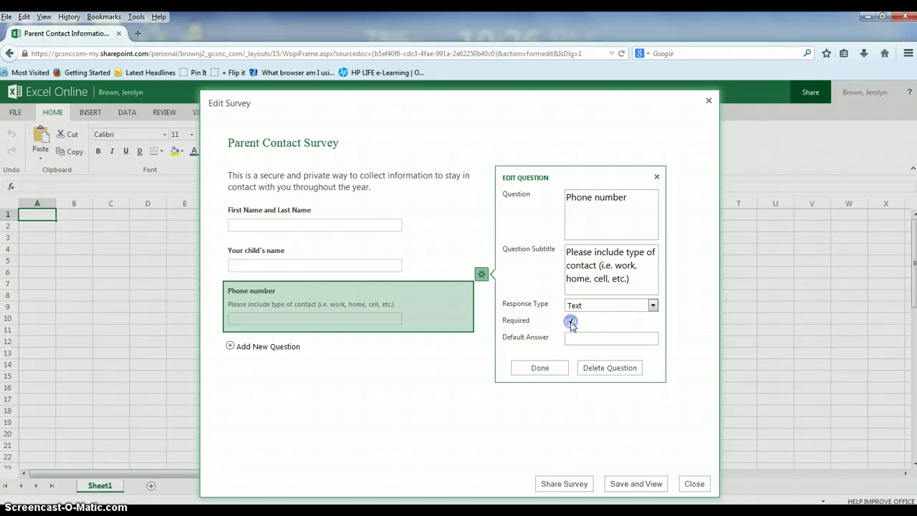
click(540, 366)
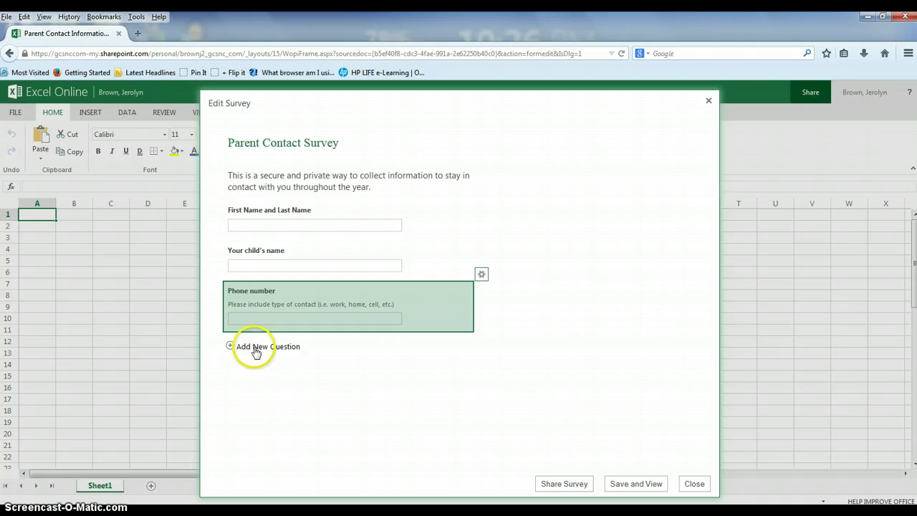
click(231, 347)
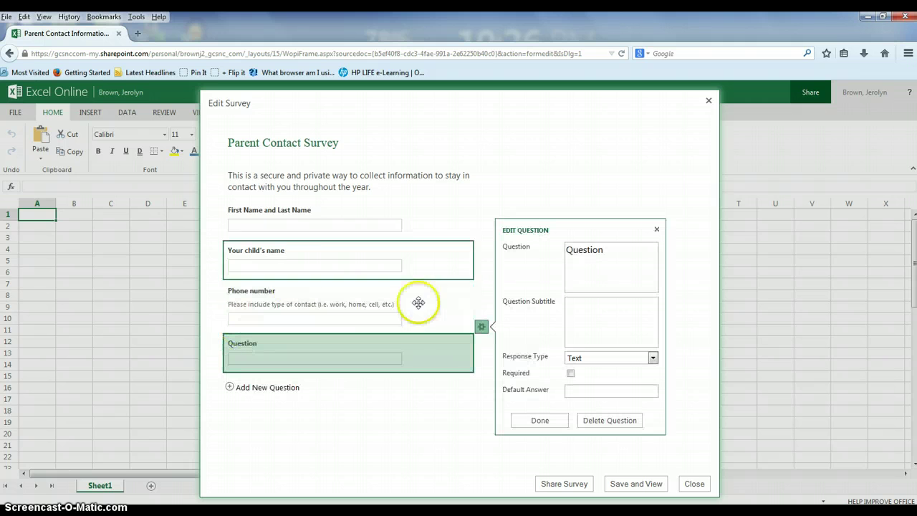
double_click(580, 249)
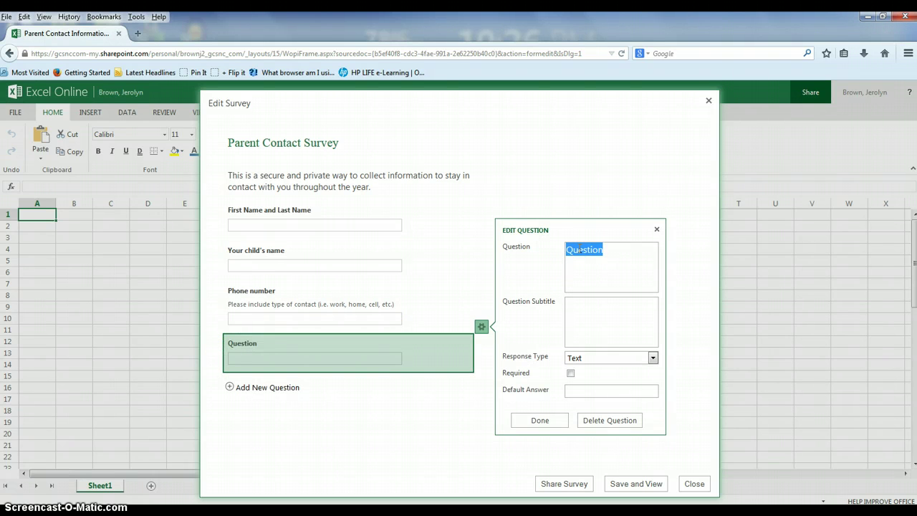
text(Please)
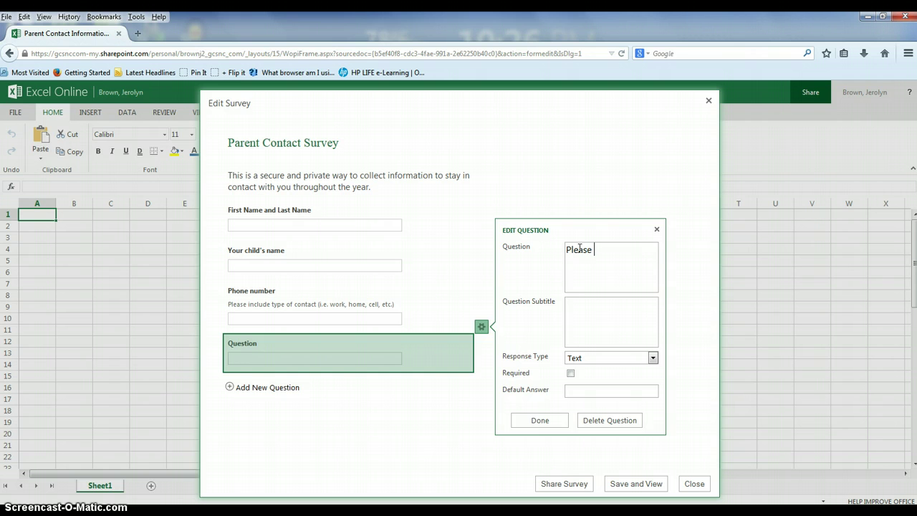
click(658, 230)
drag(446, 352, 342, 370)
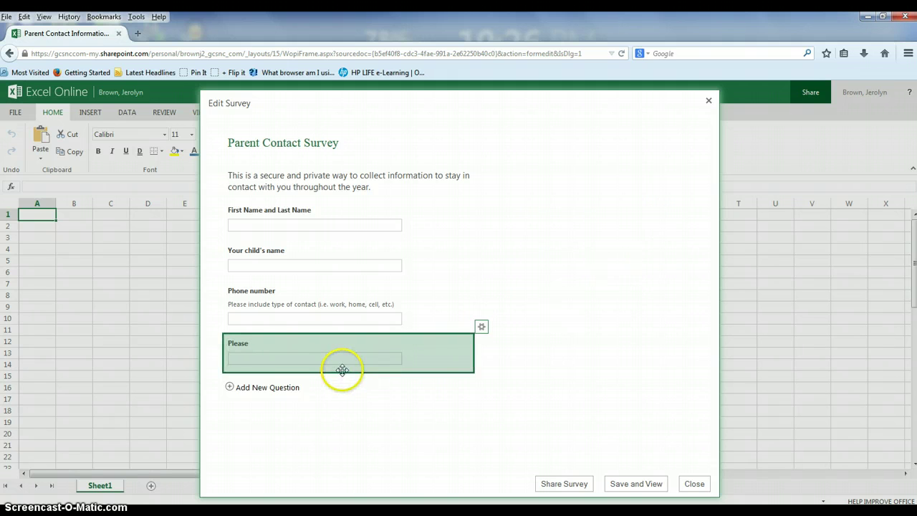
click(481, 328)
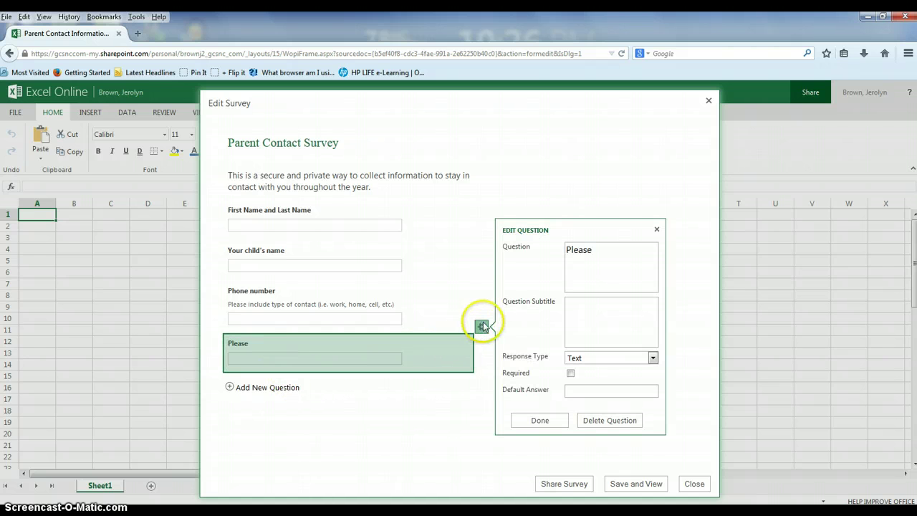
click(611, 423)
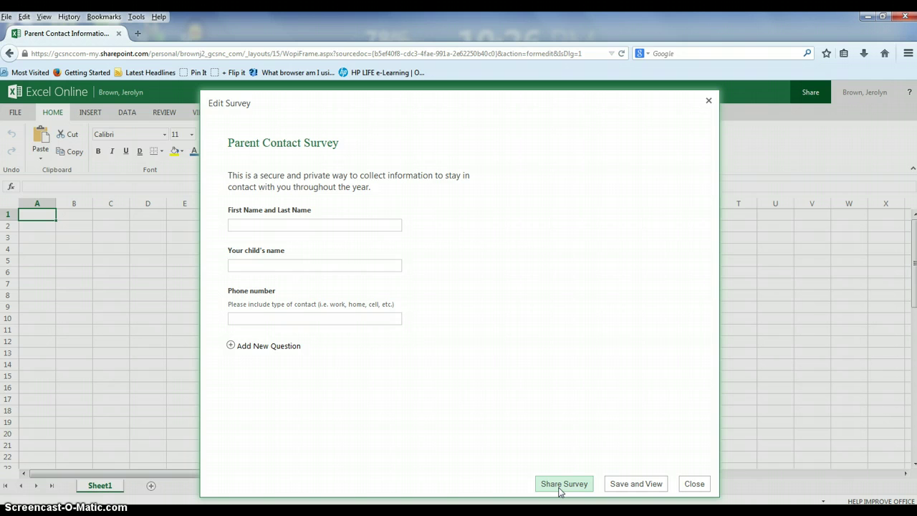
- Save the survey and copy its shareable link from the Share Survey dialog
click(562, 484)
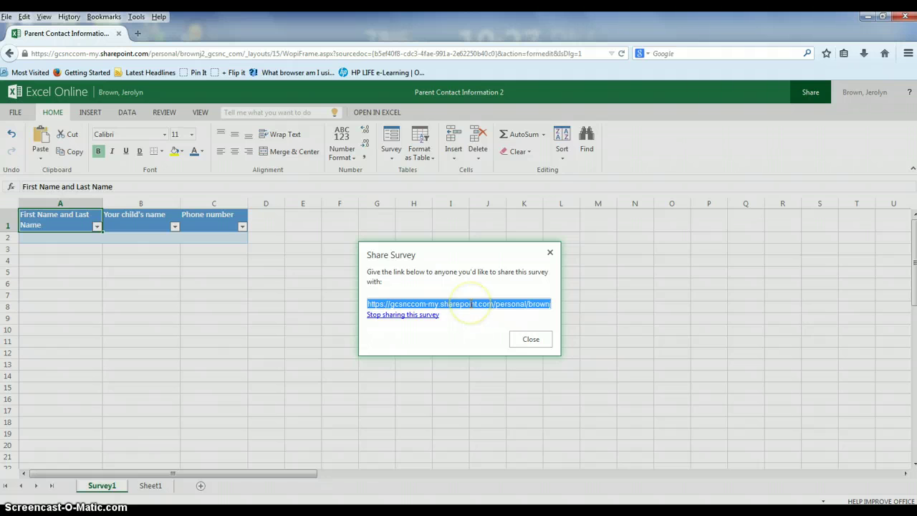
right_click(470, 304)
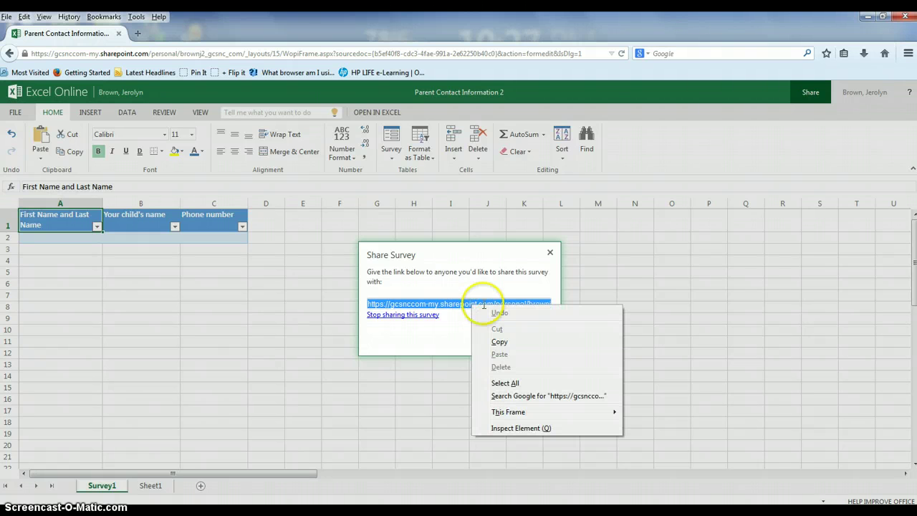
click(532, 344)
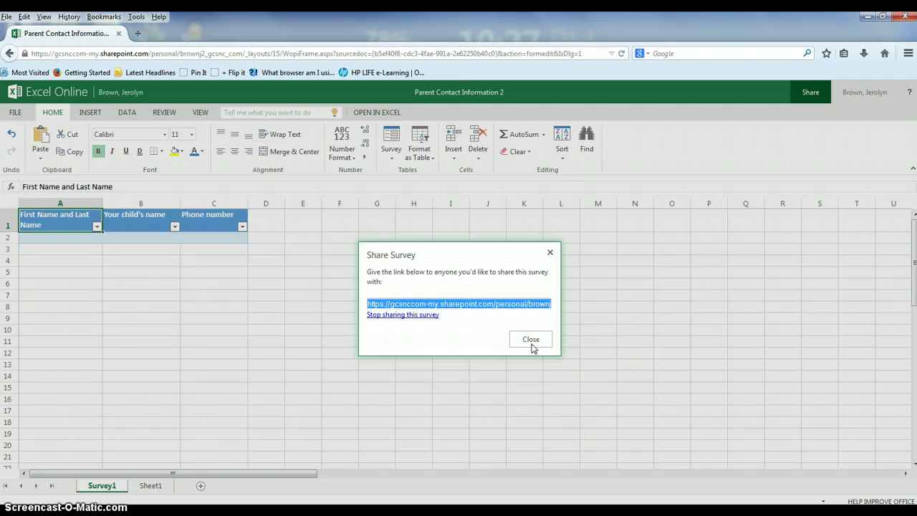
click(483, 345)
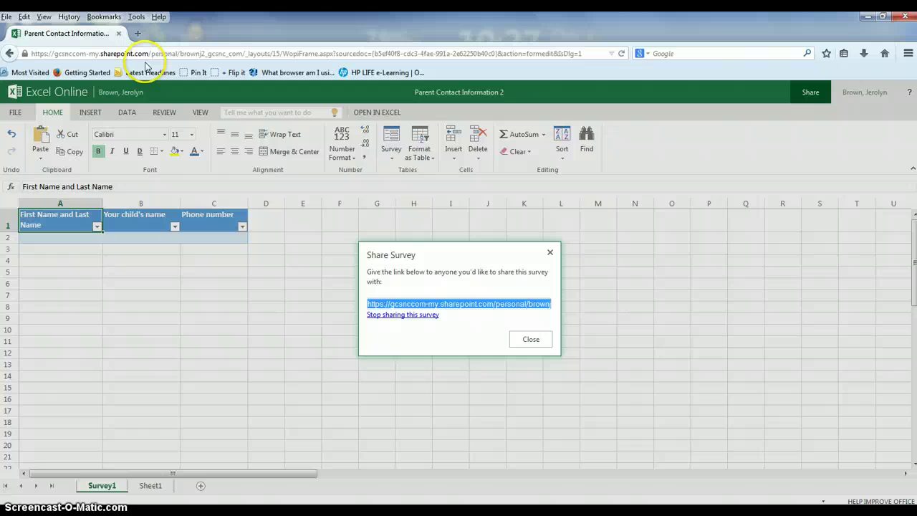
- Paste the copied survey link into a new Firefox tab's address bar and load it
click(137, 33)
click(199, 139)
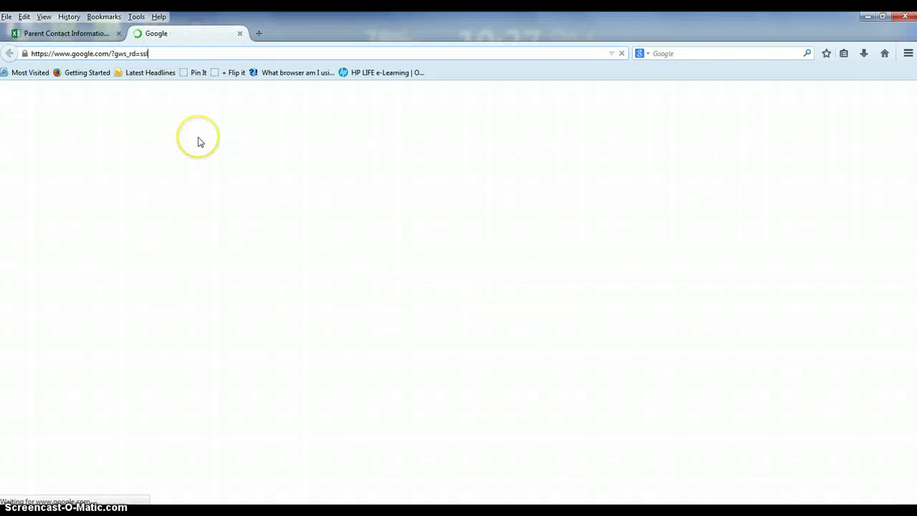
click(166, 53)
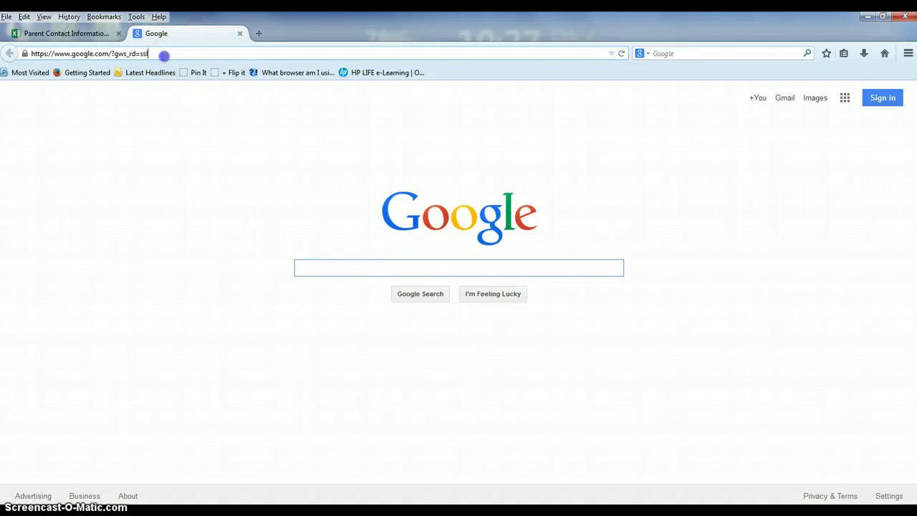
key(BackSpace)
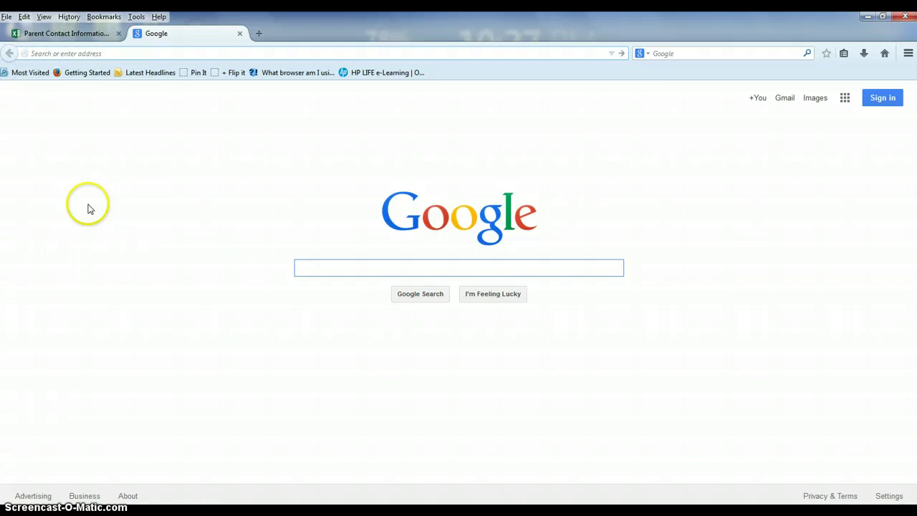
right_click(119, 52)
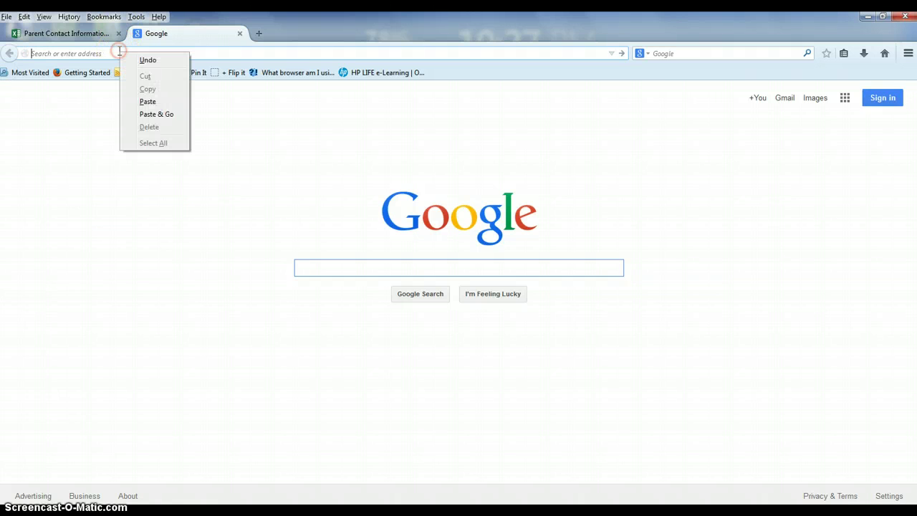
click(143, 101)
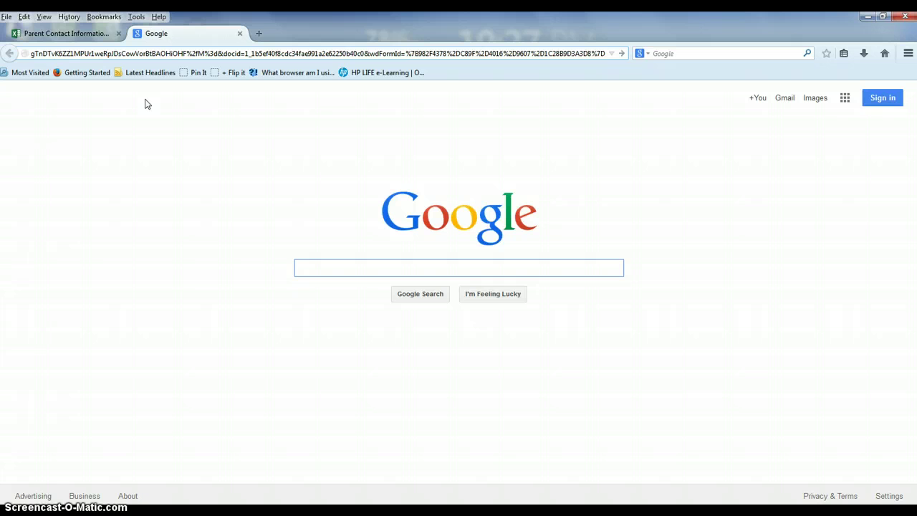
key(Return)
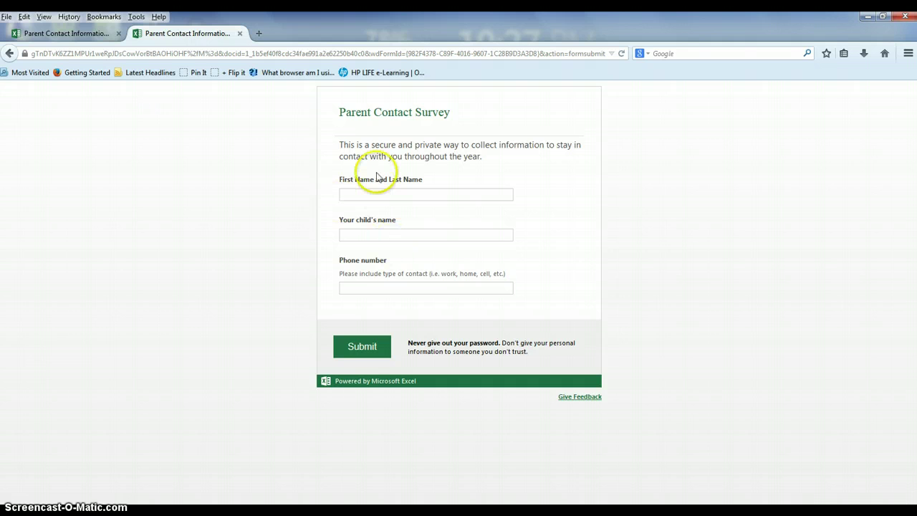
- Fill in the survey with a test parent's name, child's name and phone number
click(377, 197)
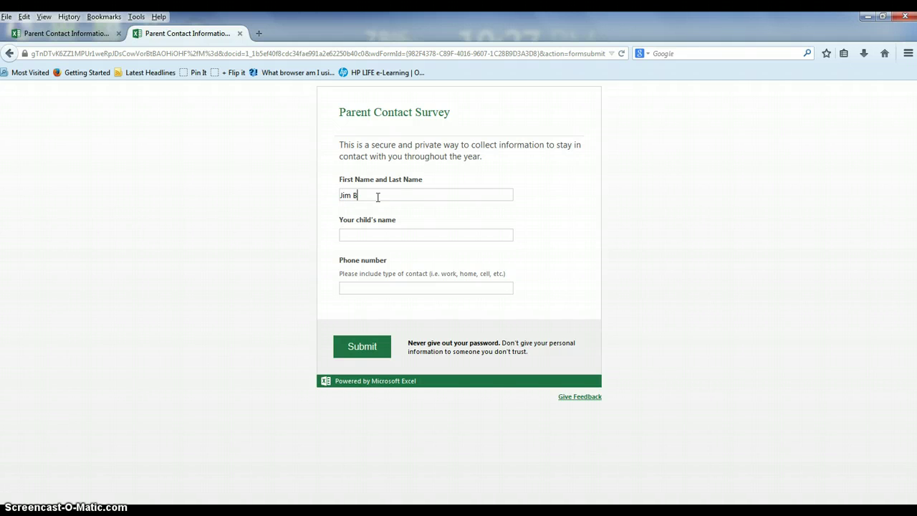
click(382, 235)
click(400, 289)
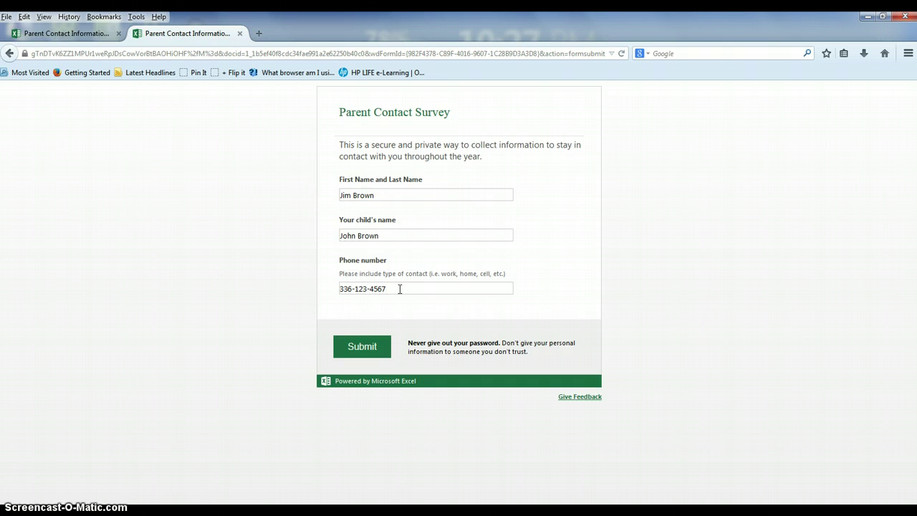
- Submit the test response, reload a blank survey form, and return to the workbook
click(360, 343)
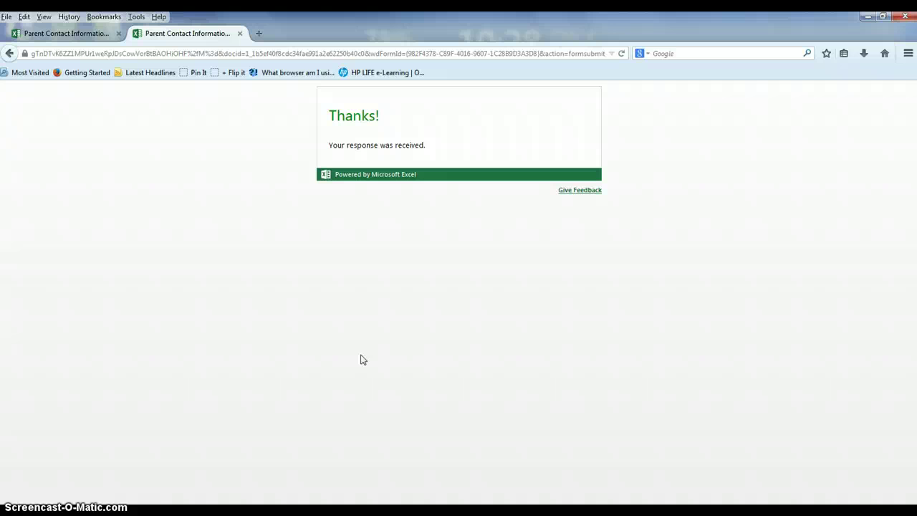
click(286, 53)
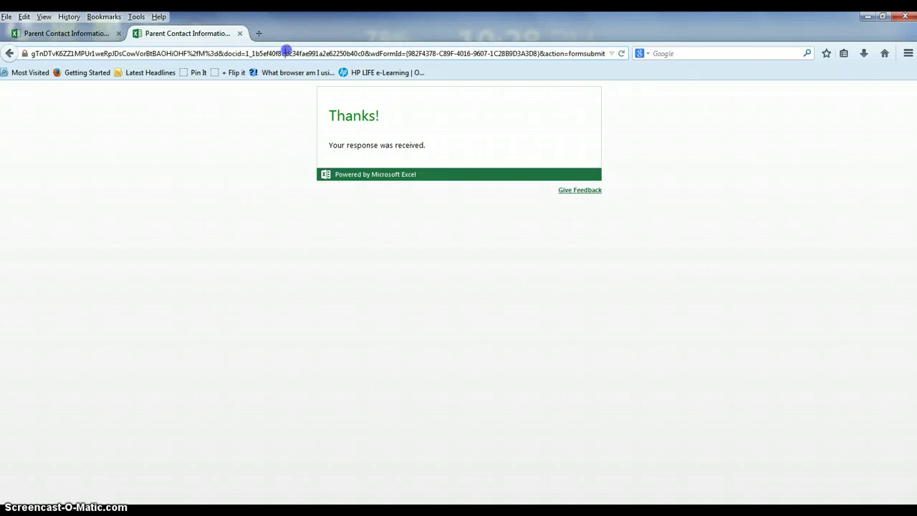
key(Return)
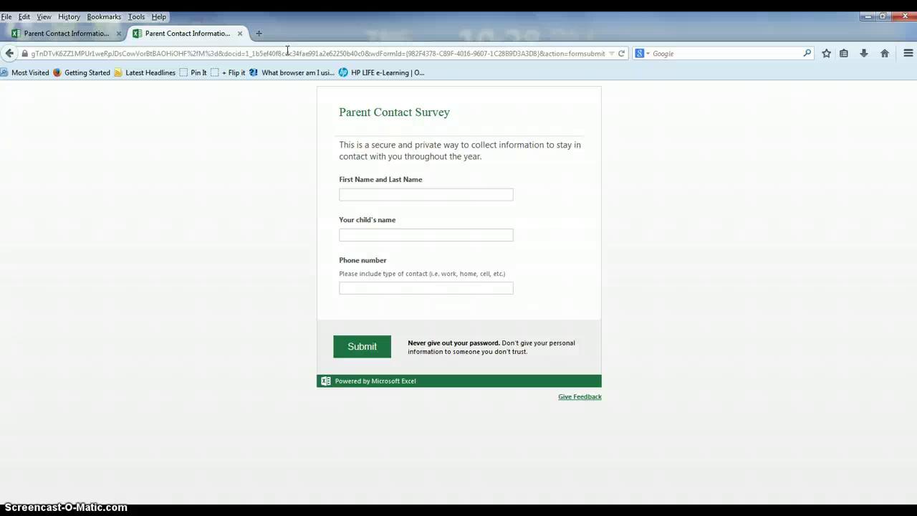
click(94, 35)
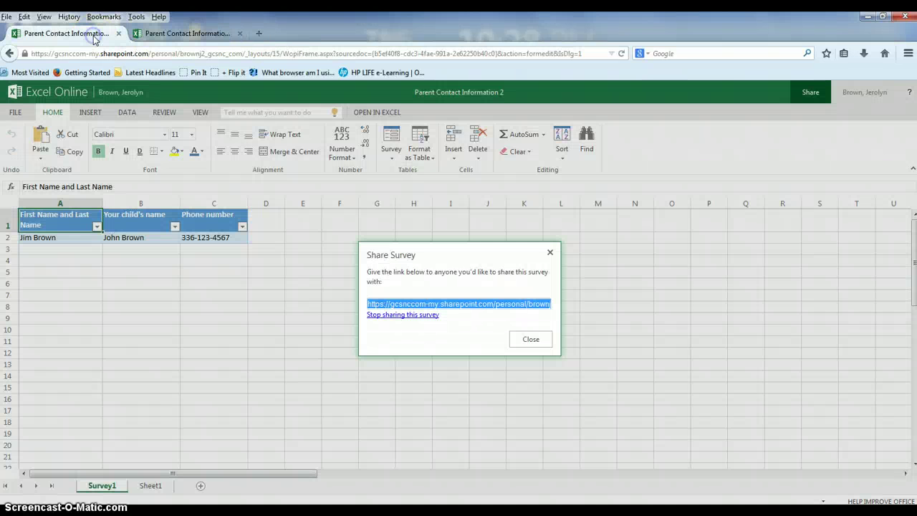
- Close the Share Survey dialog to reveal the table with its test response
click(529, 339)
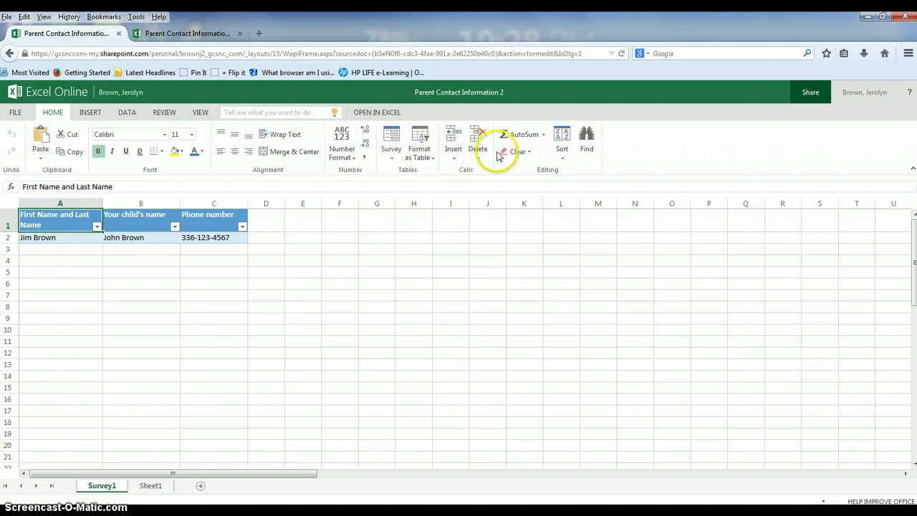
click(392, 155)
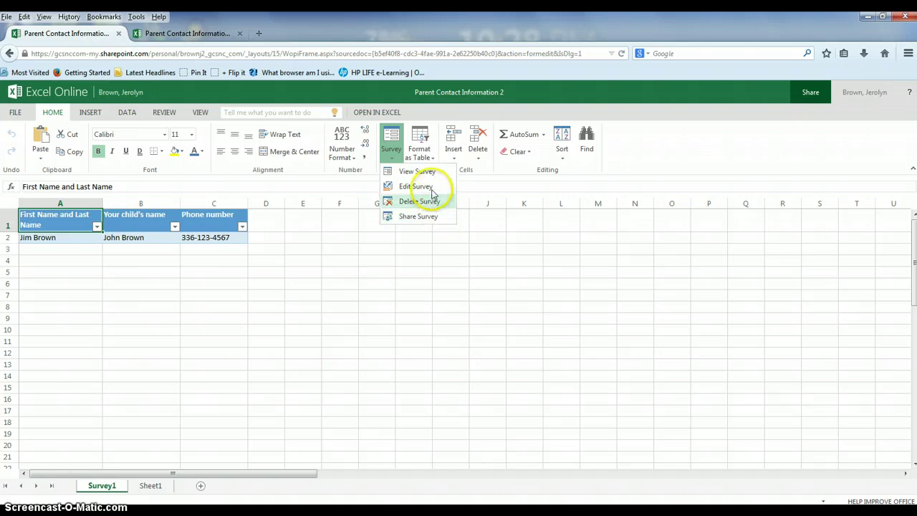
click(430, 187)
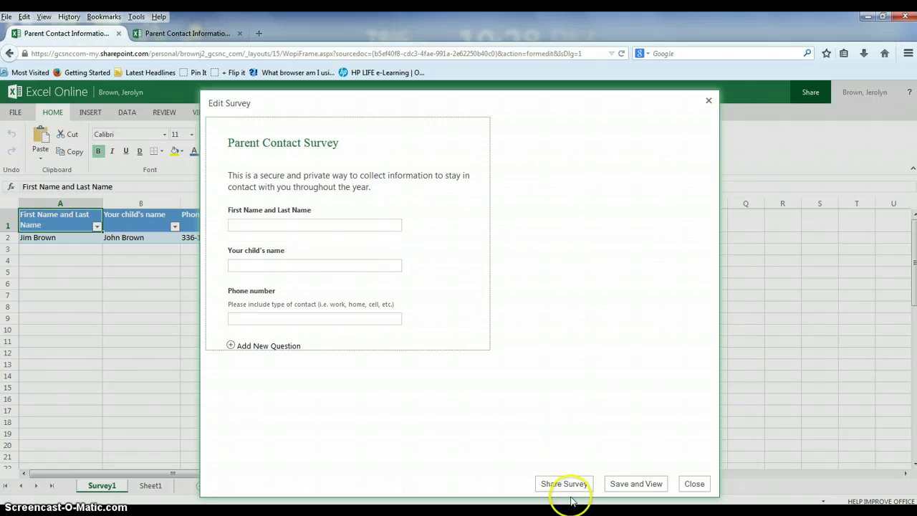
click(694, 485)
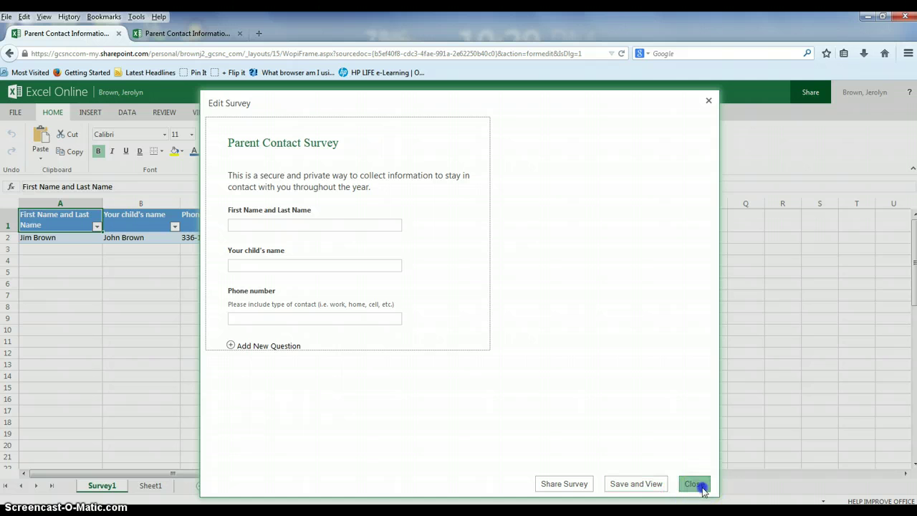
click(394, 160)
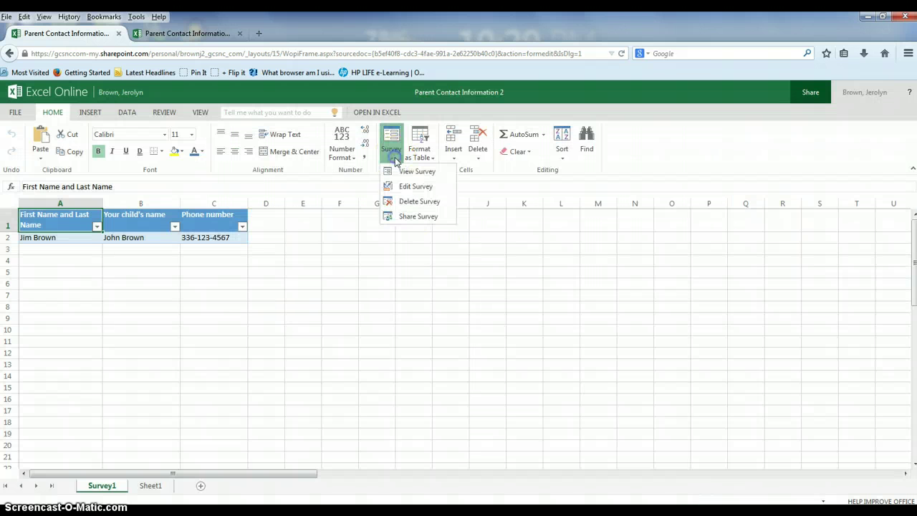
click(418, 217)
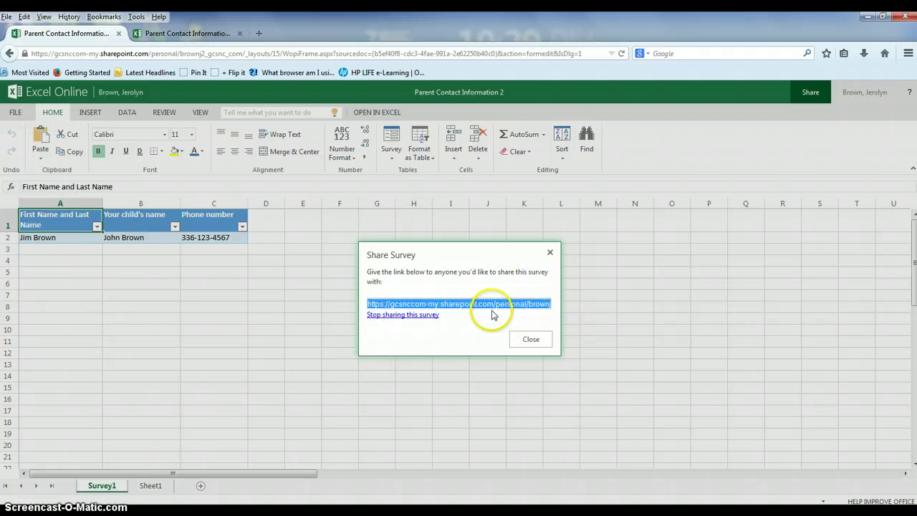
click(531, 339)
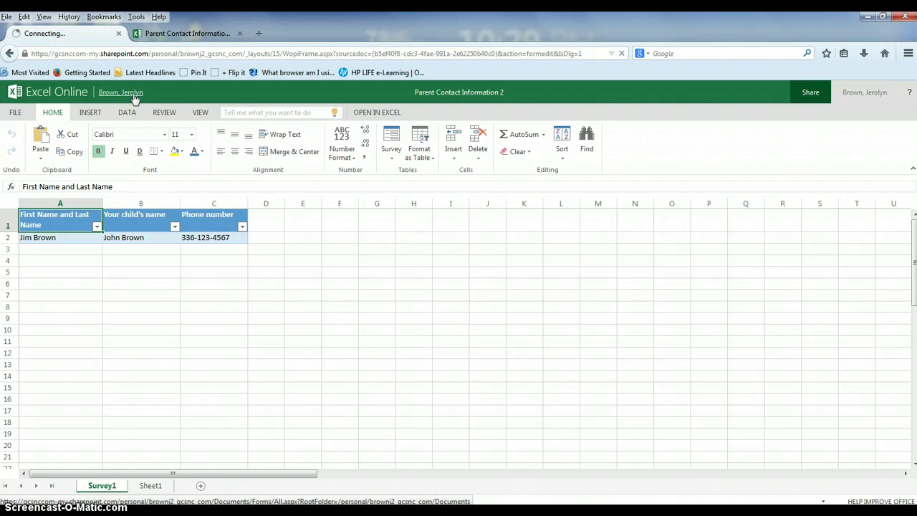
- Open Parent Contact Information 2 from the OneDrive for Business Documents list
click(296, 130)
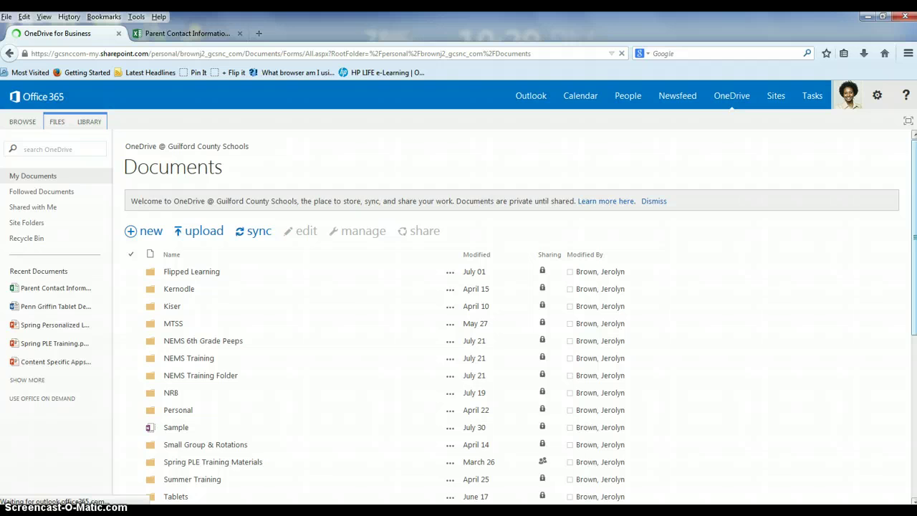
drag(914, 236, 914, 398)
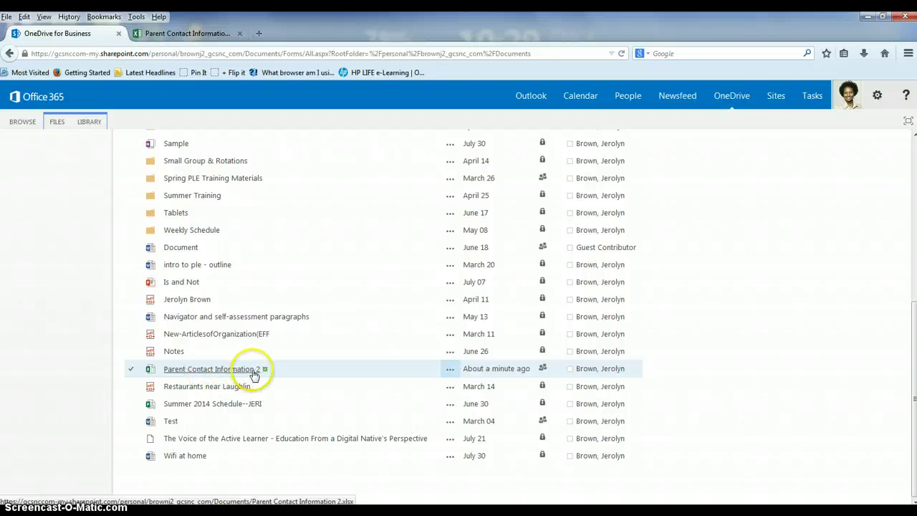
click(190, 376)
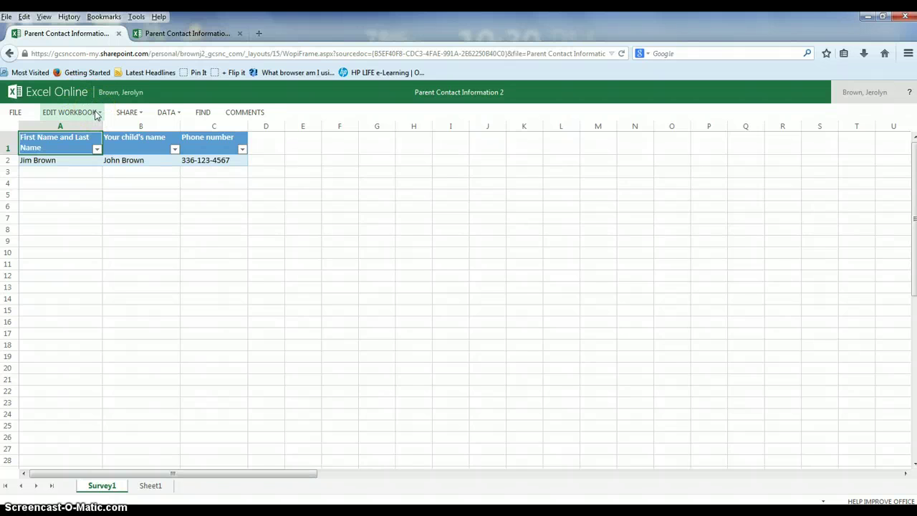
- Edit Parent Contact Information 2 in Excel Online and open the Survey dropdown
click(97, 113)
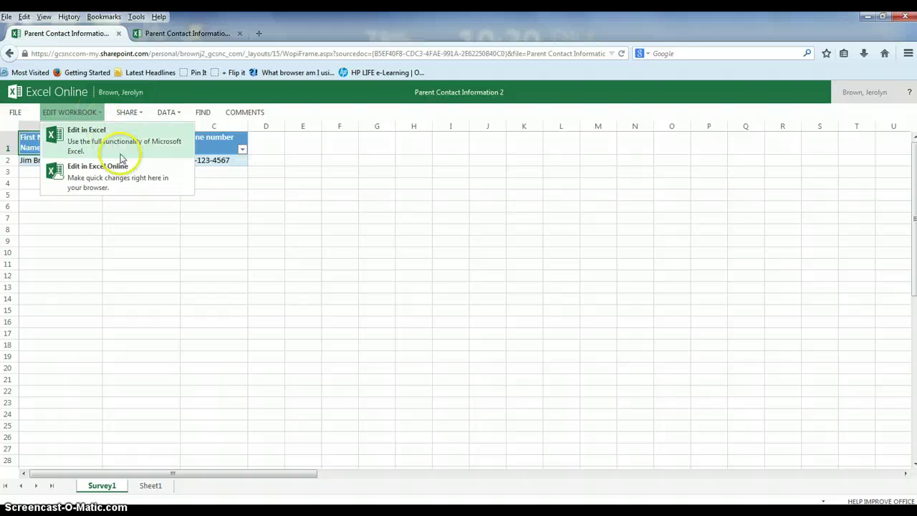
click(125, 178)
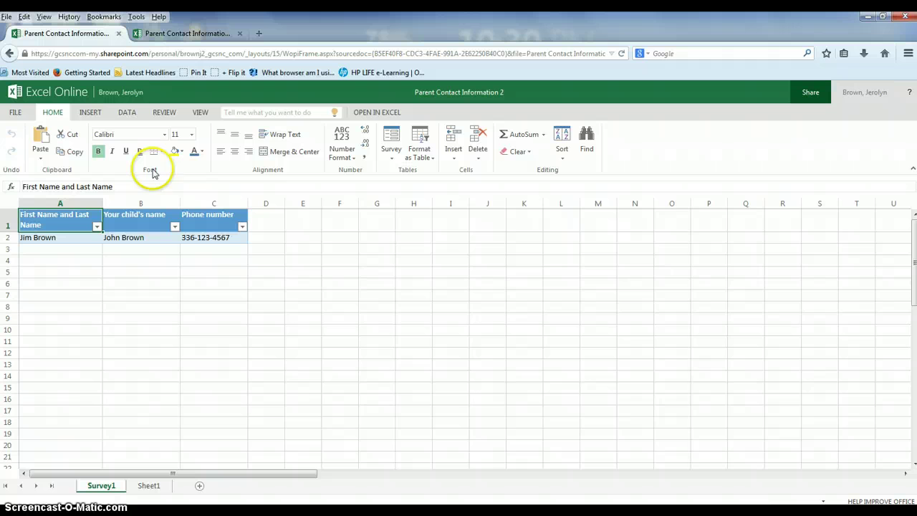
click(391, 158)
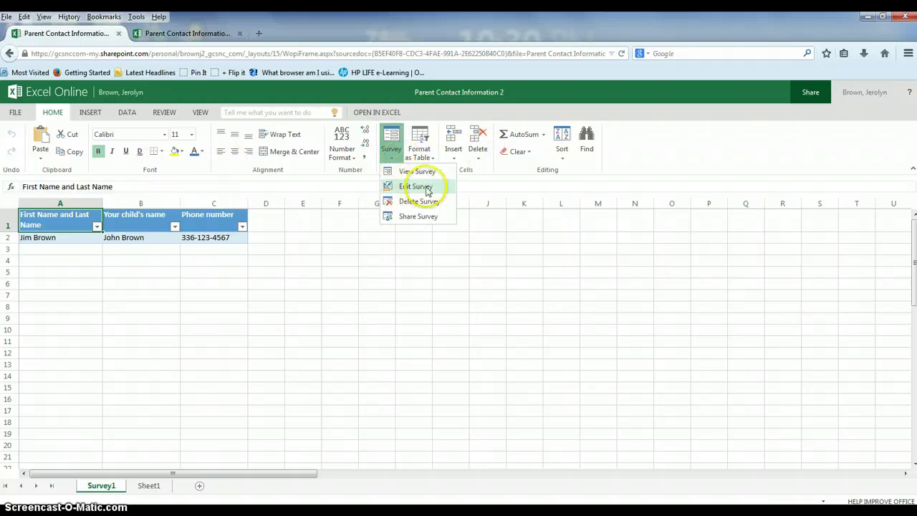